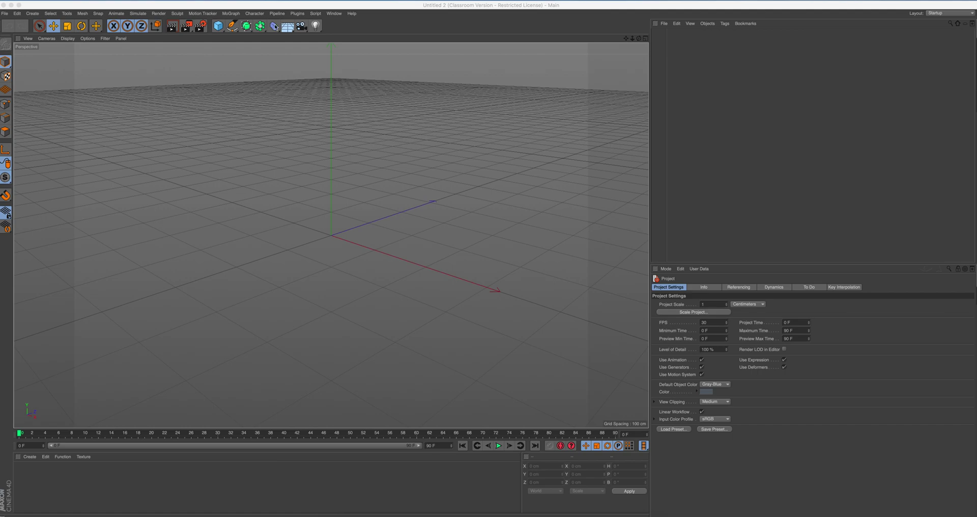
Add a MoText object and set its text to K.
left_click(234, 16)
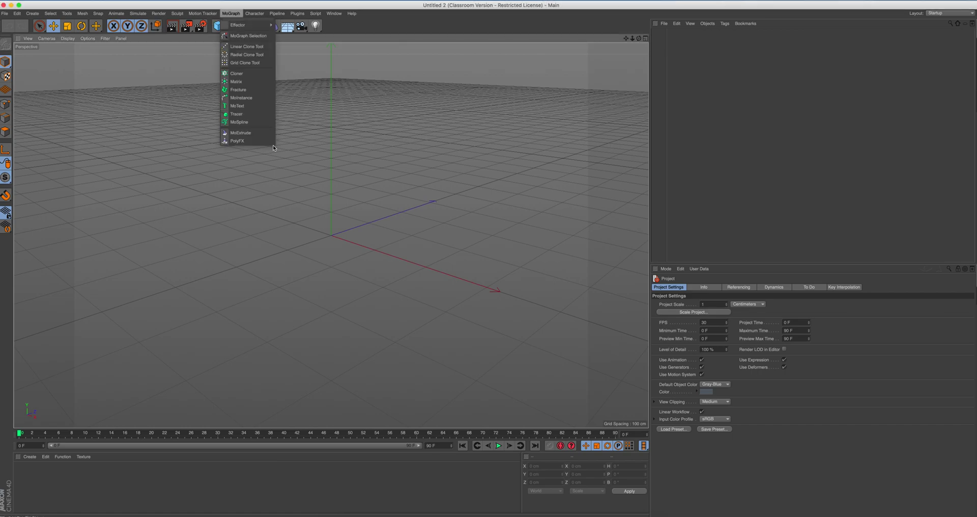
left_click(255, 107)
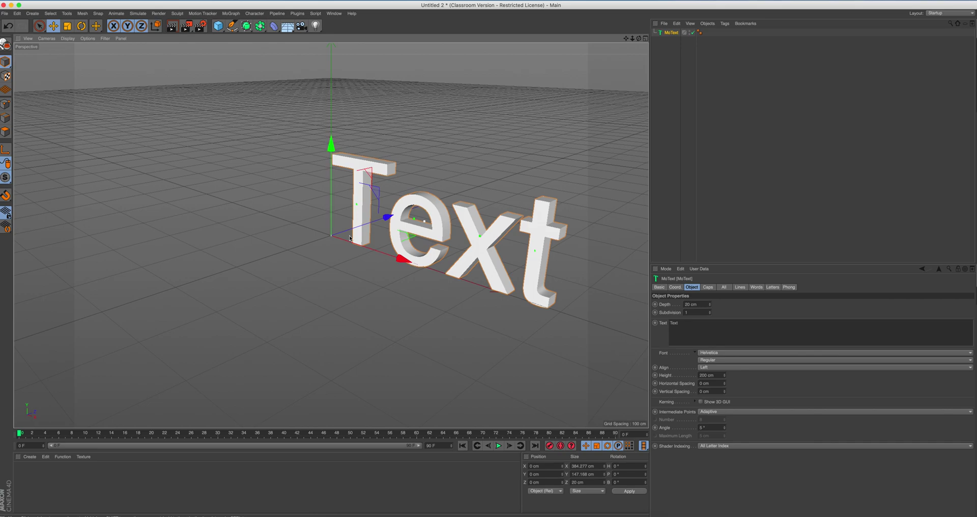
double_click(677, 322)
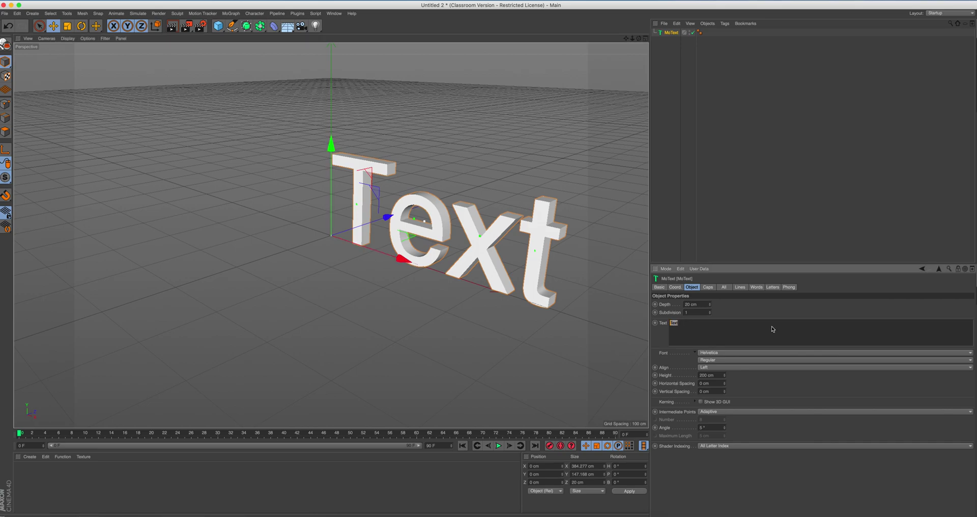
type("K")
Set the font of the MoText letter to Arial Black.
left_click(727, 353)
left_click(728, 351)
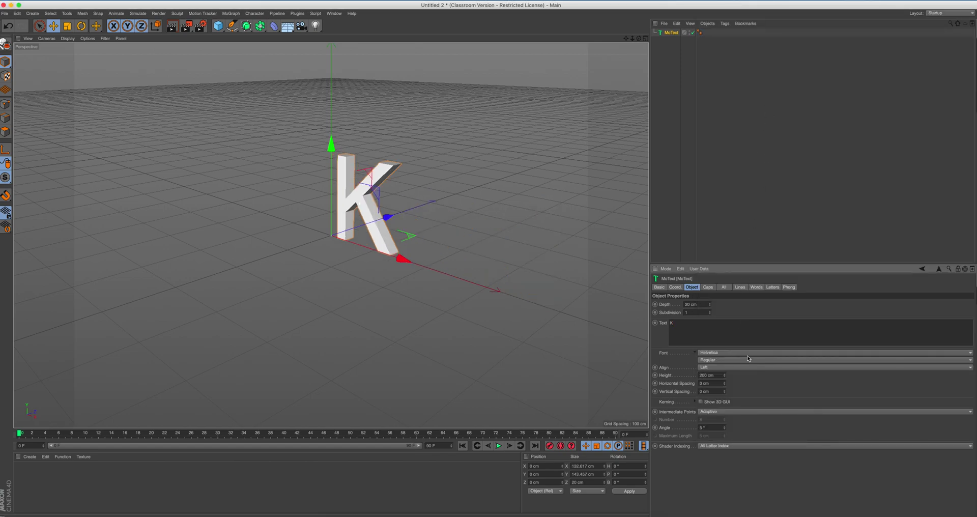
left_click(727, 353)
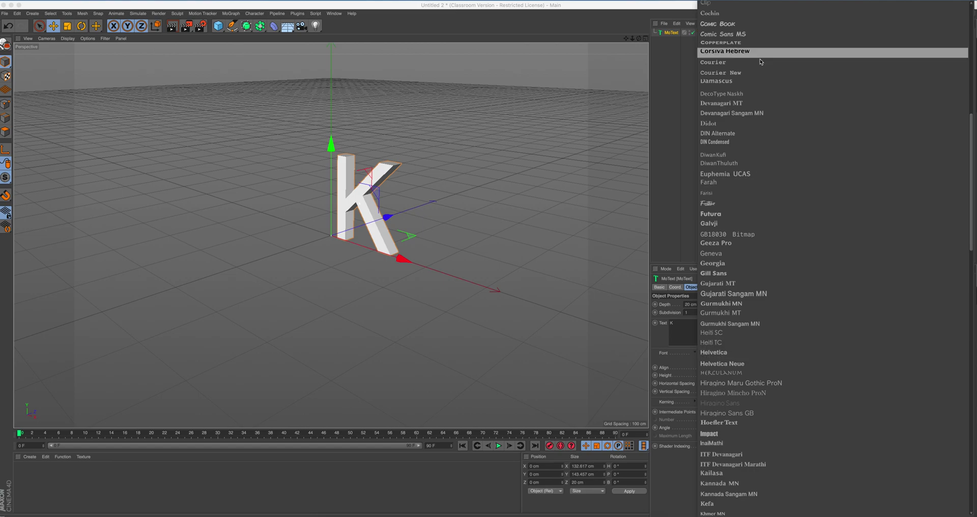
scroll(766, 70, "down", 10)
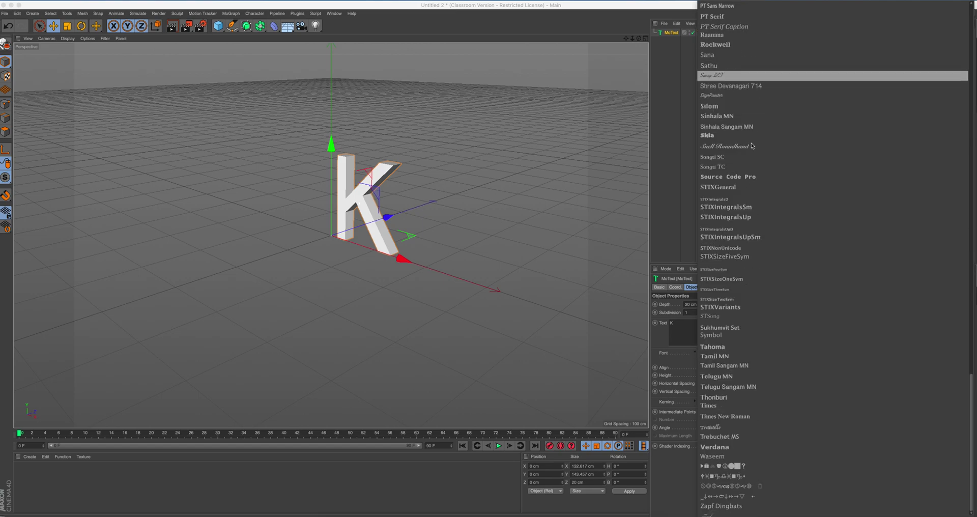
scroll(751, 6, "up", 9)
scroll(751, 7, "up", 10)
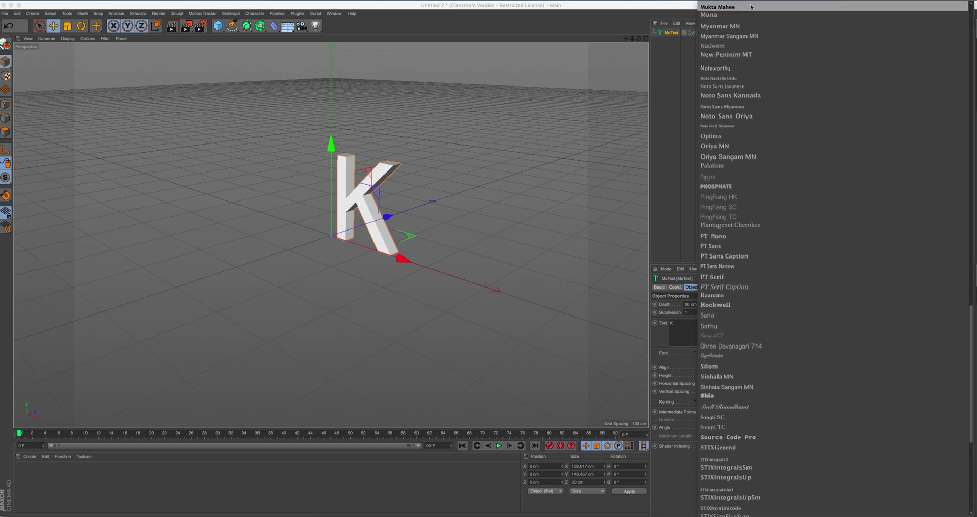
scroll(752, 7, "up", 10)
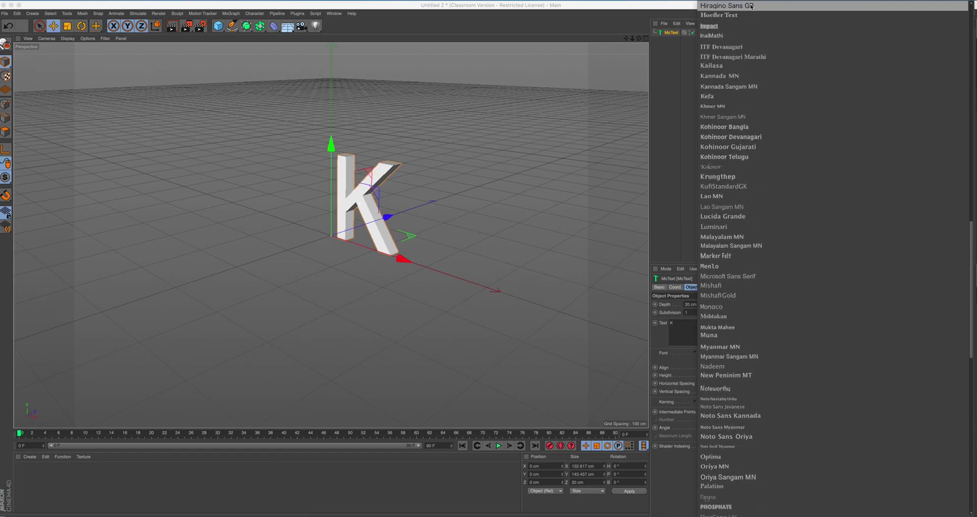
scroll(751, 6, "up", 10)
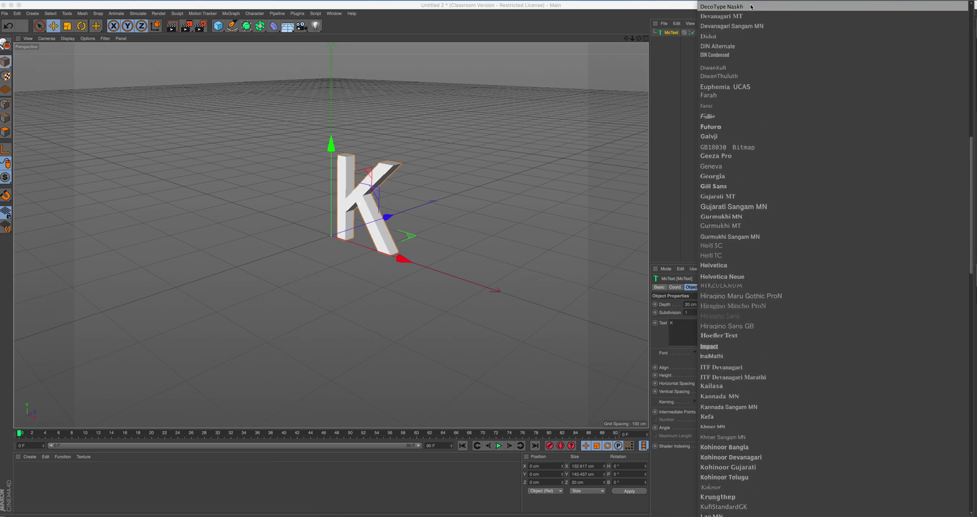
scroll(751, 6, "up", 5)
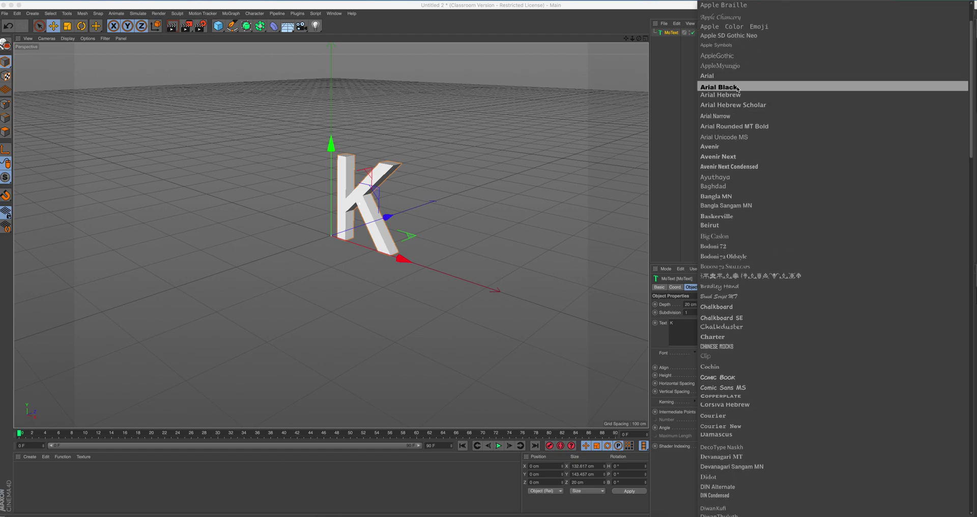
left_click(737, 87)
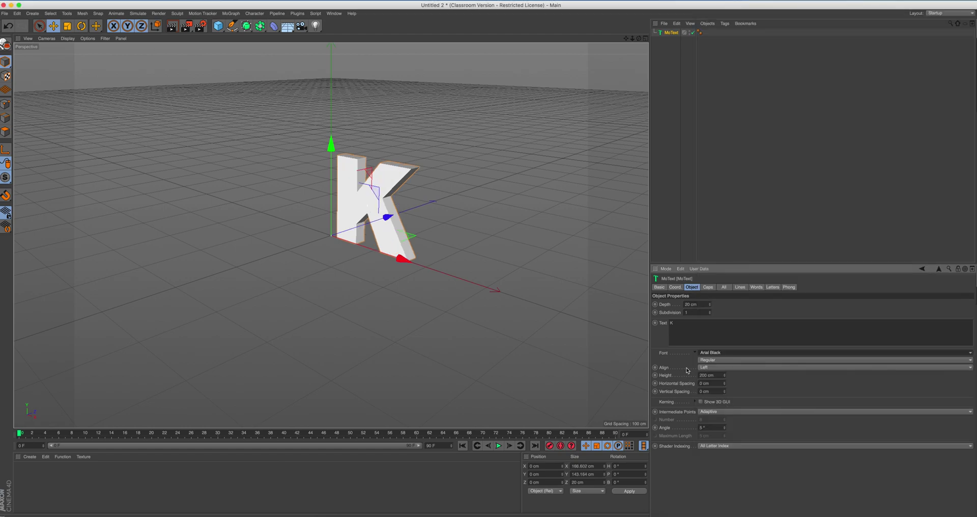
Set the MoText alignment to Middle and its depth to 40 cm.
left_click(719, 367)
left_click(733, 383)
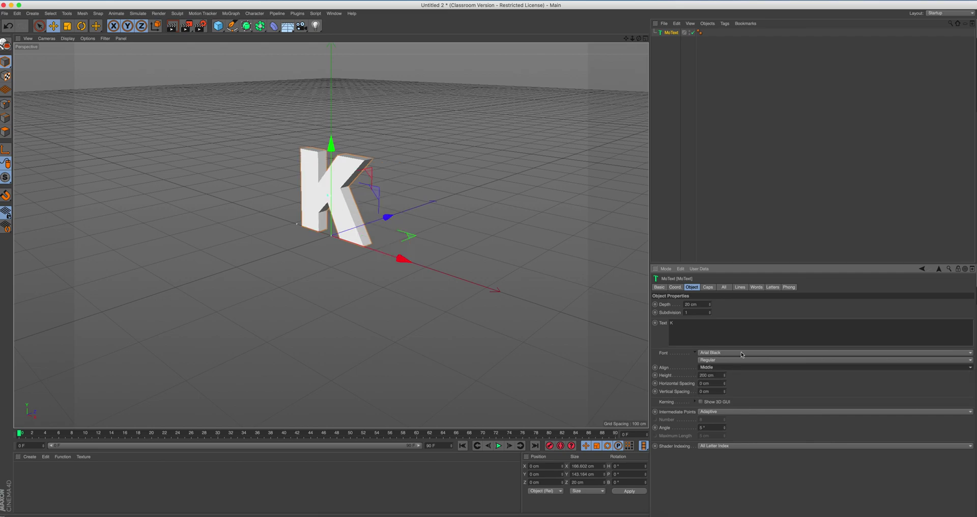
left_click_drag(640, 39, 643, 51)
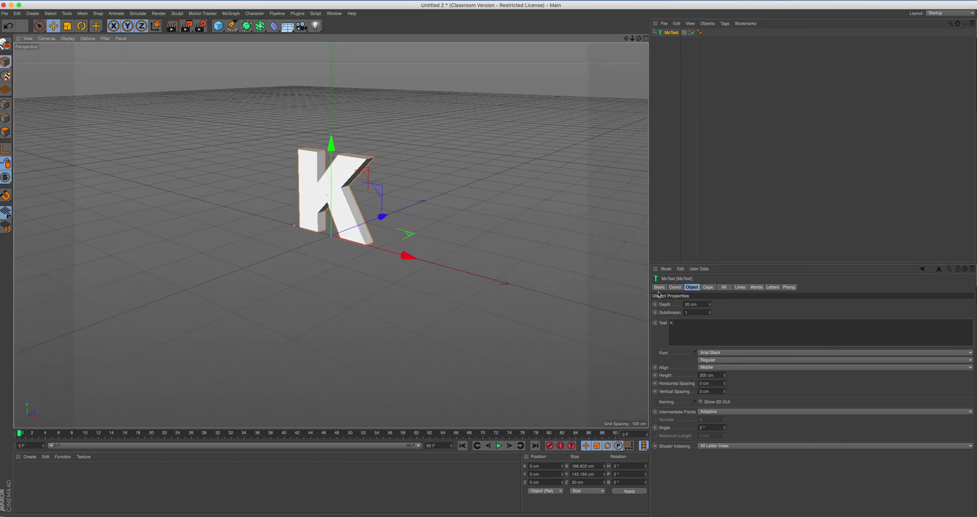
left_click(695, 304)
type("4")
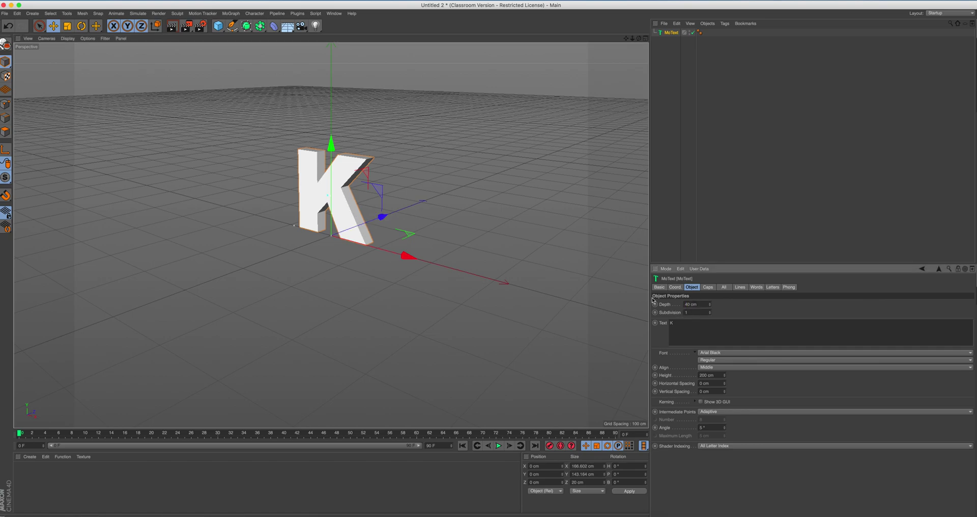
key("Return")
Add a particle Emitter and play the animation to check the direction in which it emits.
mouse_move(632, 35)
left_mouse_down()
mouse_move(629, 51)
mouse_move(632, 42)
left_mouse_up()
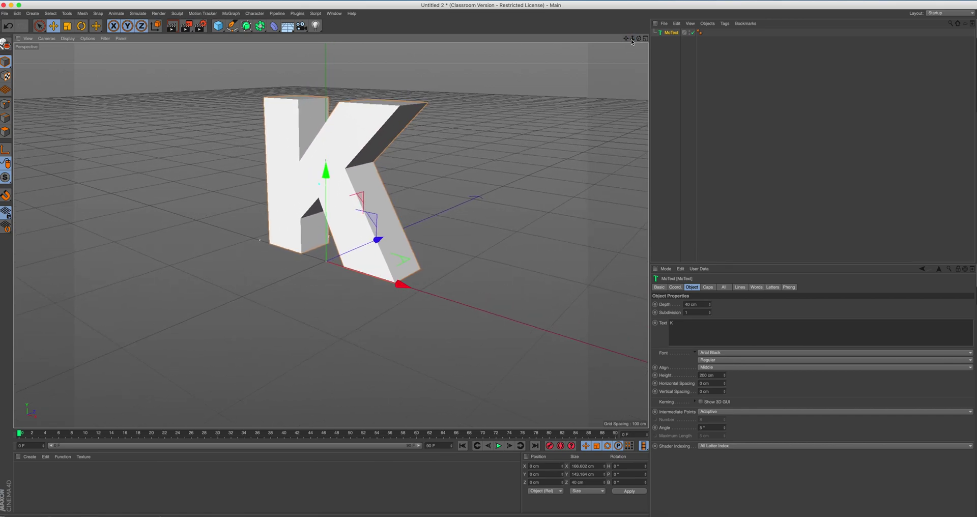
mouse_move(639, 38)
left_mouse_down()
mouse_move(624, 40)
mouse_move(639, 38)
left_mouse_up()
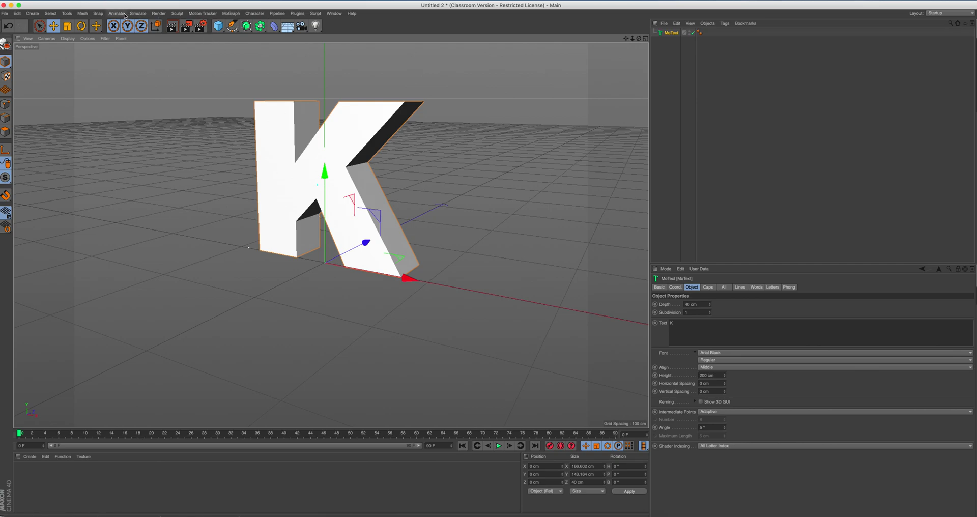
left_click(143, 15)
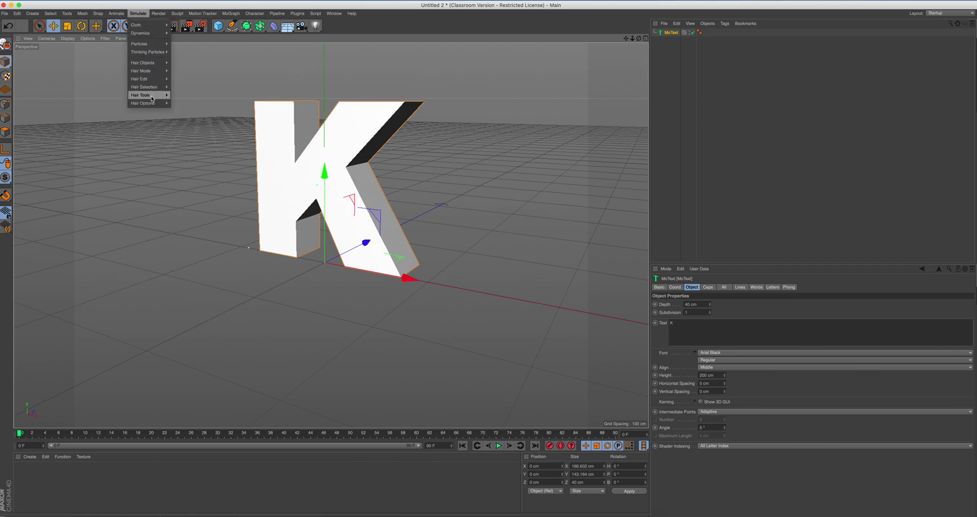
mouse_move(150, 47)
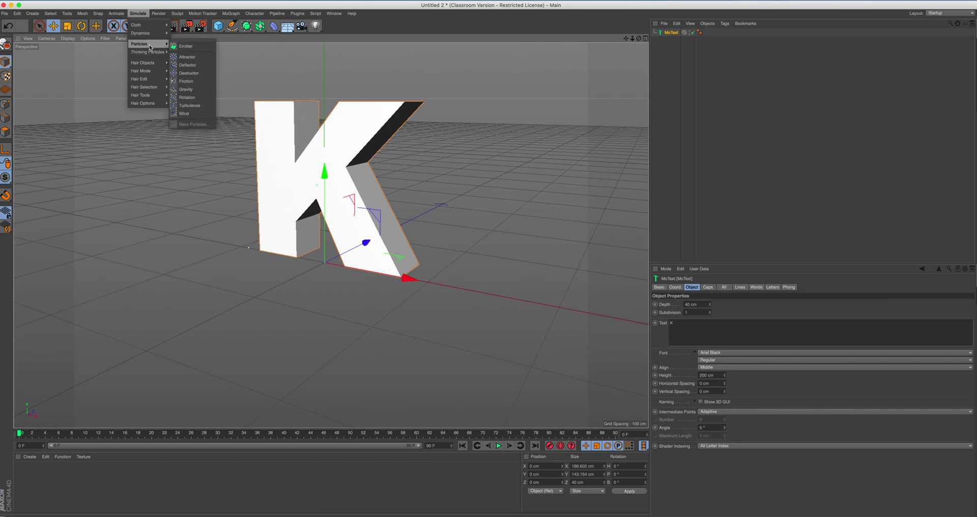
left_click(187, 46)
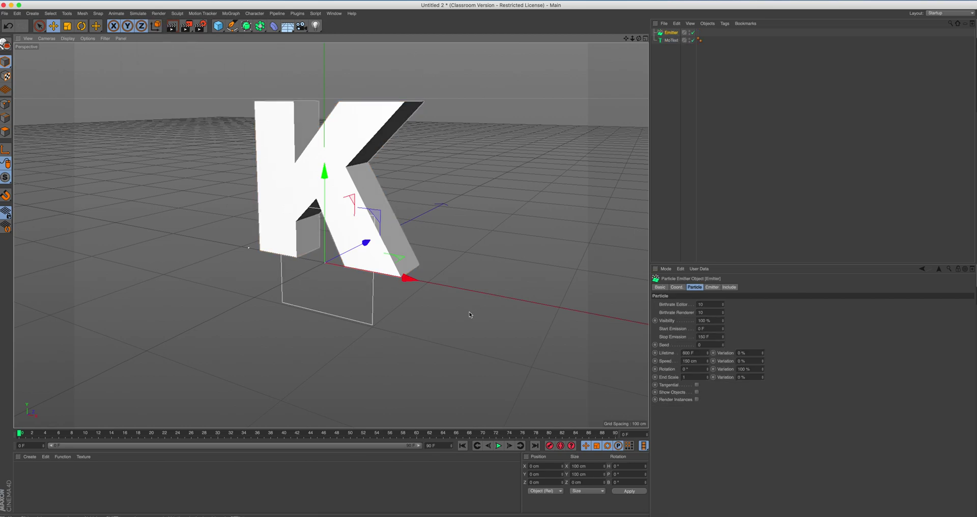
left_click_drag(639, 39, 619, 40)
left_click(498, 446)
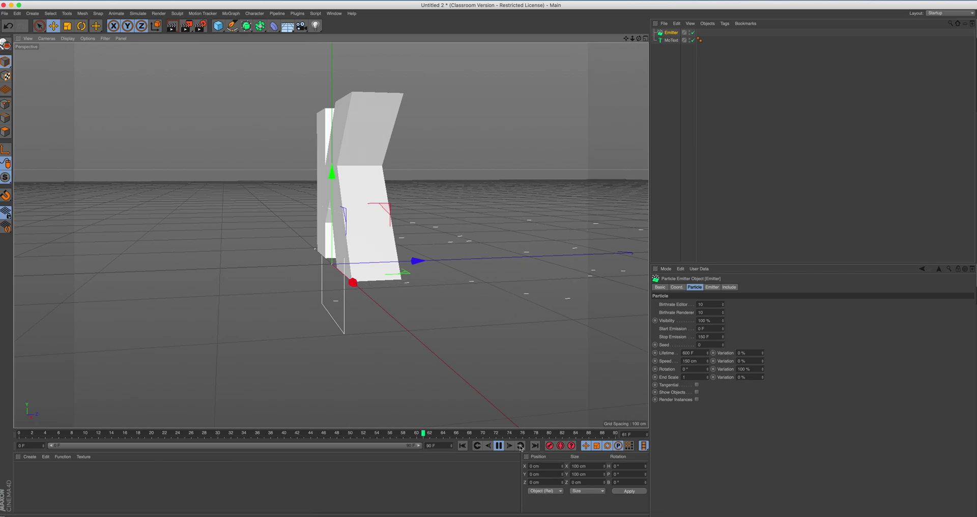
key("F8")
Set the emitter's pitch rotation to 90° and play the animation to check the emission.
left_click(618, 475)
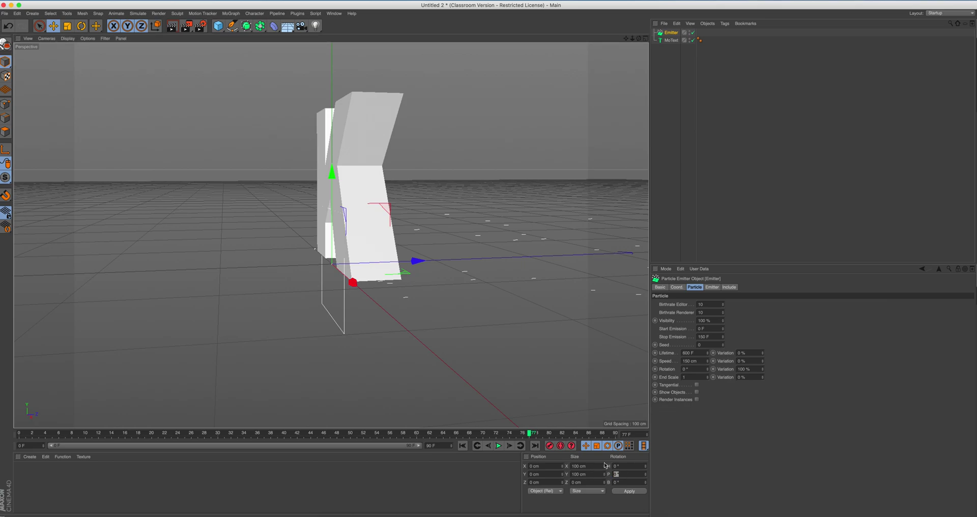
type("90")
key("Return")
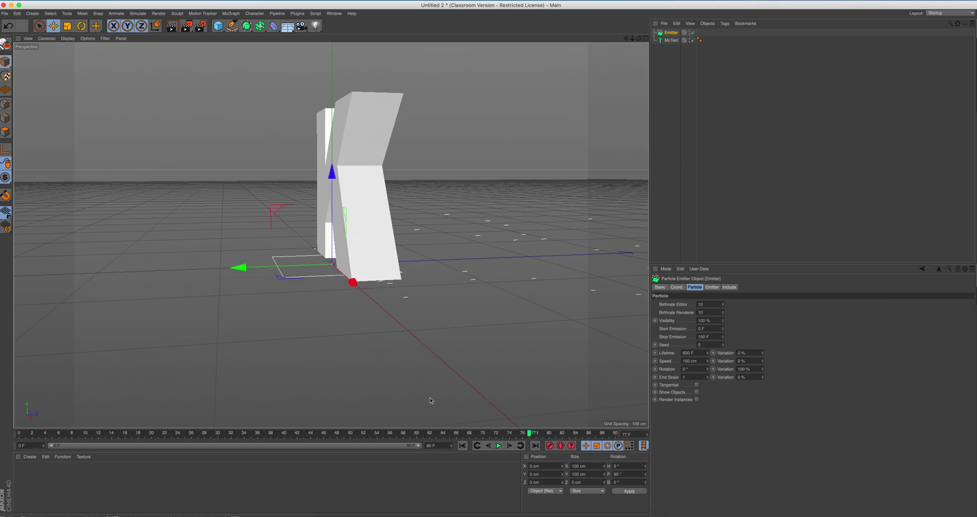
left_click_drag(639, 38, 591, 41)
left_click(499, 445)
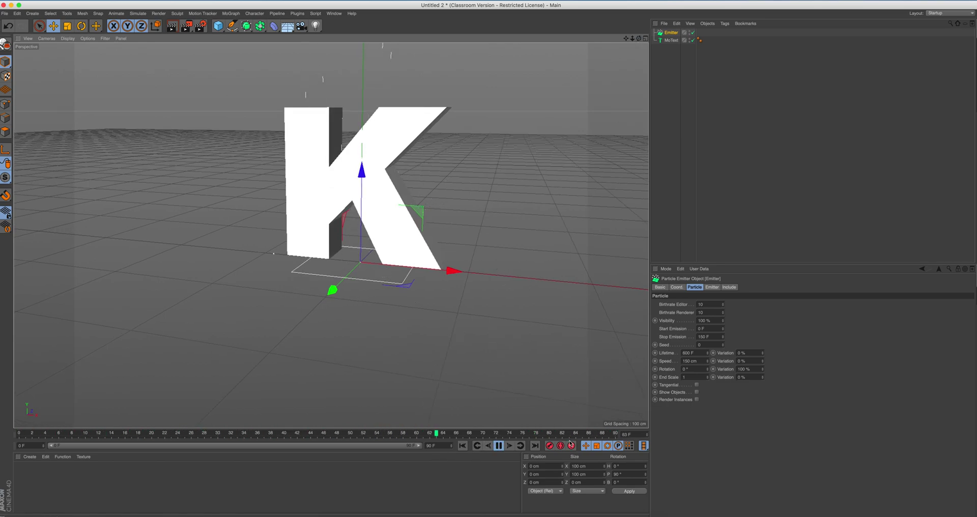
left_click(501, 446)
Set the emitter's editor and renderer birthrates to 30 and its stop emission to 200 F.
mouse_move(626, 38)
left_mouse_down()
mouse_move(629, 48)
mouse_move(640, 41)
left_mouse_up()
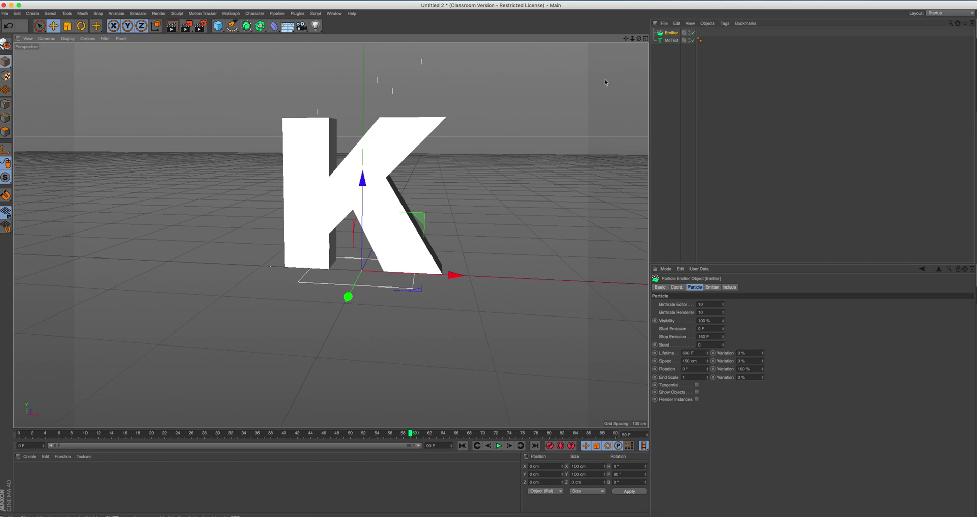
double_click(708, 304)
type("30")
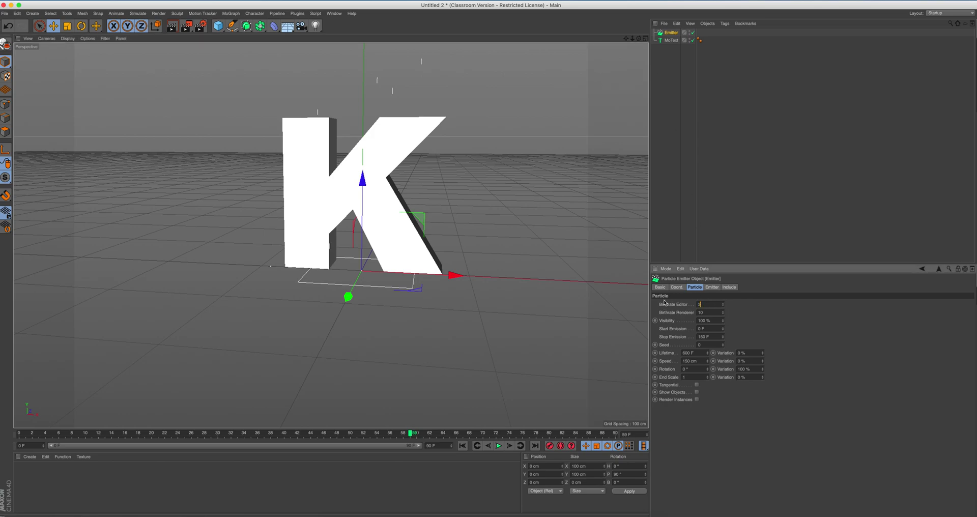
double_click(709, 312)
type("30")
key("Tab")
key("Tab")
key("Tab")
type("200")
Move the emitter beneath the K's vertical stem, at about -52 cm in X, and enable Show Objects for its particles.
left_click_drag(456, 276, 400, 274)
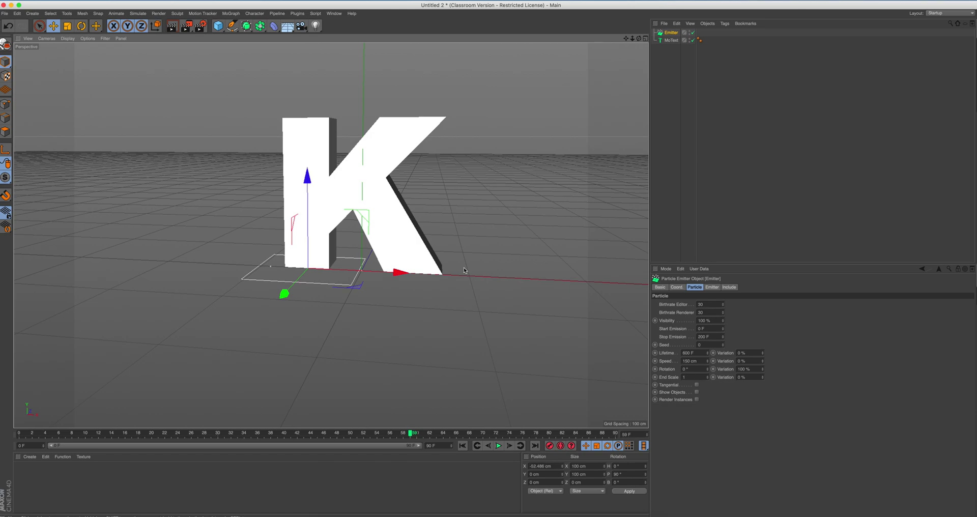
left_click(697, 392)
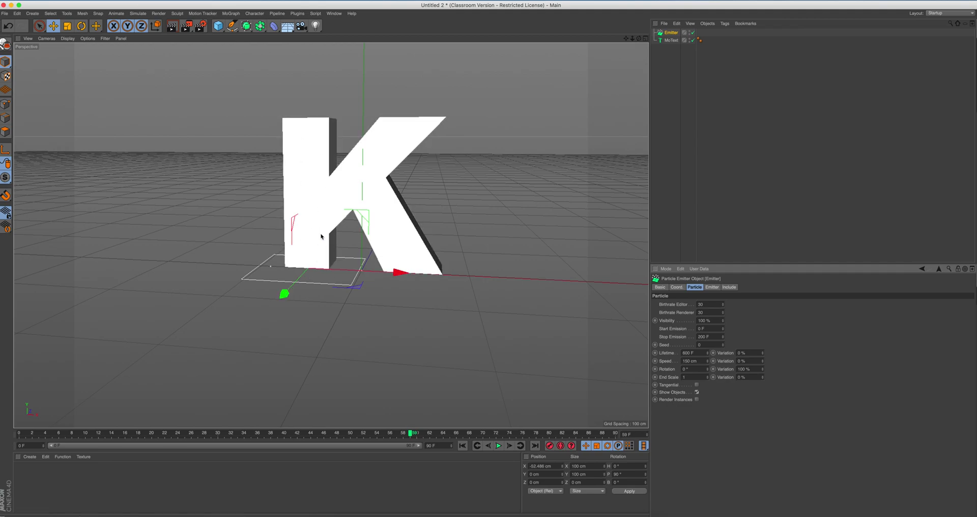
In the Top view, move the emitter to about 20 cm in Z, midway through the letter's depth.
left_click(645, 39)
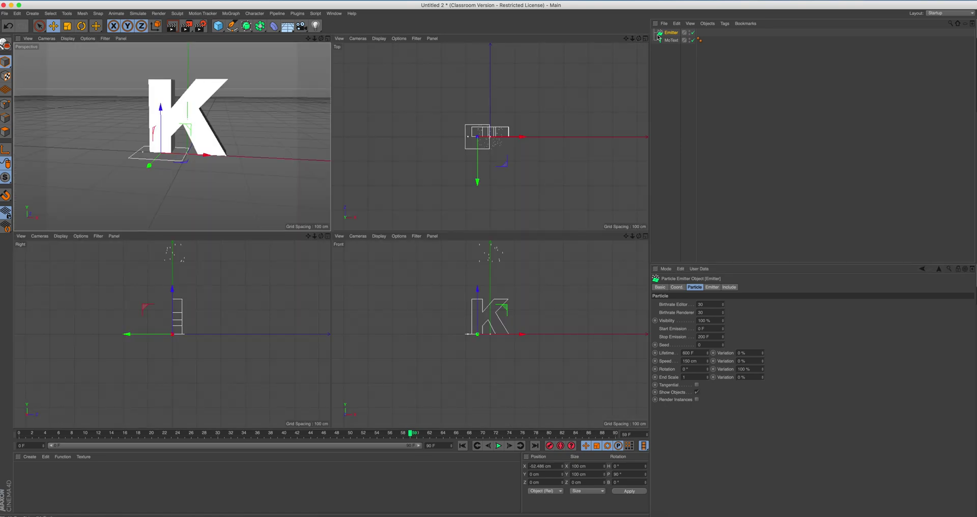
left_click(644, 45)
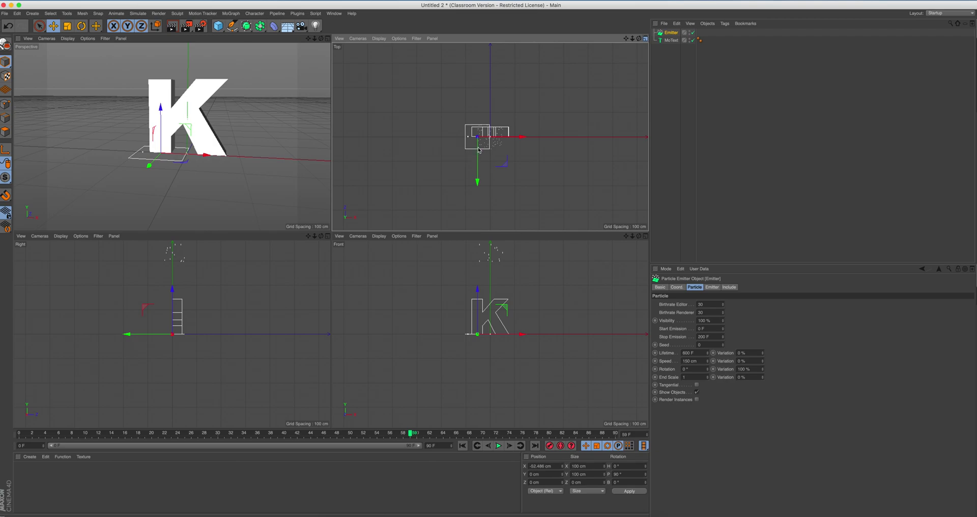
middle_click(478, 153)
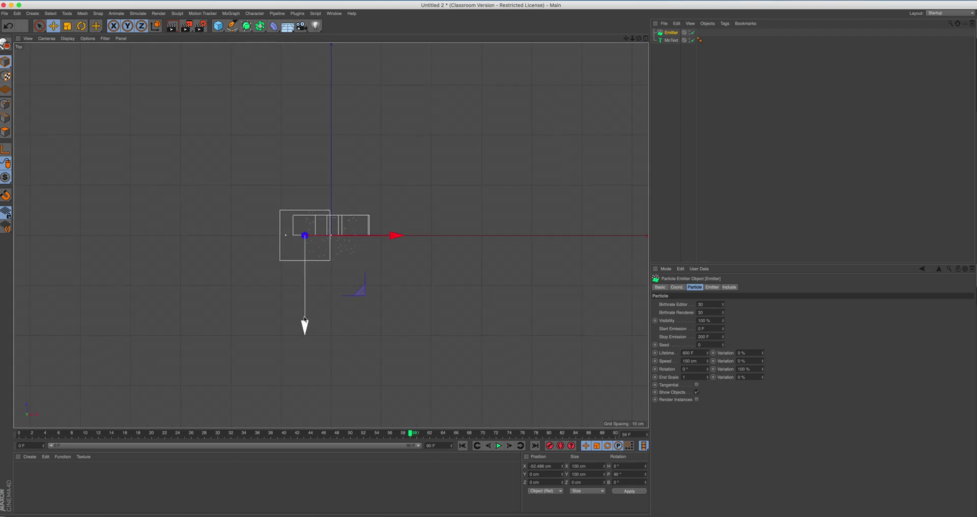
left_click_drag(305, 328, 305, 316)
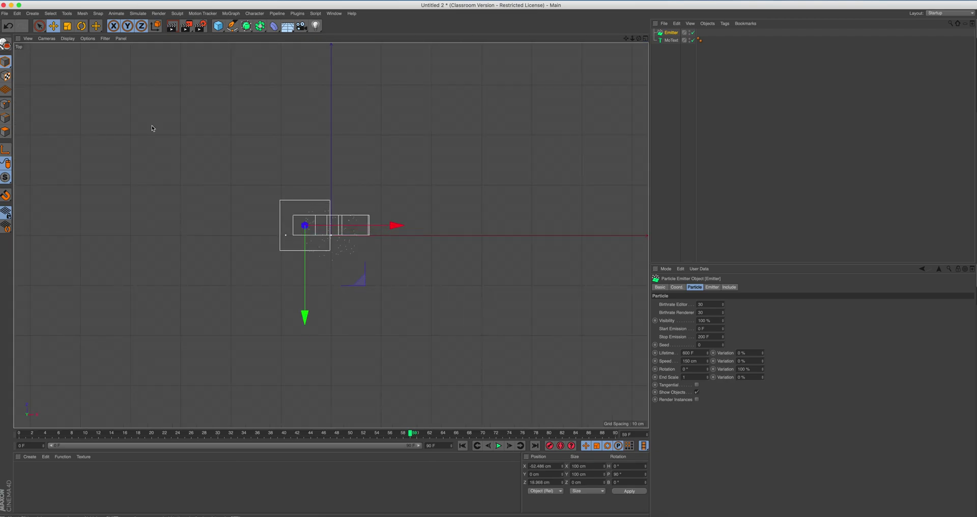
Scale the emitter uniformly to about 40 × 40 cm so it matches the letter's depth in the Top view.
left_click(67, 26)
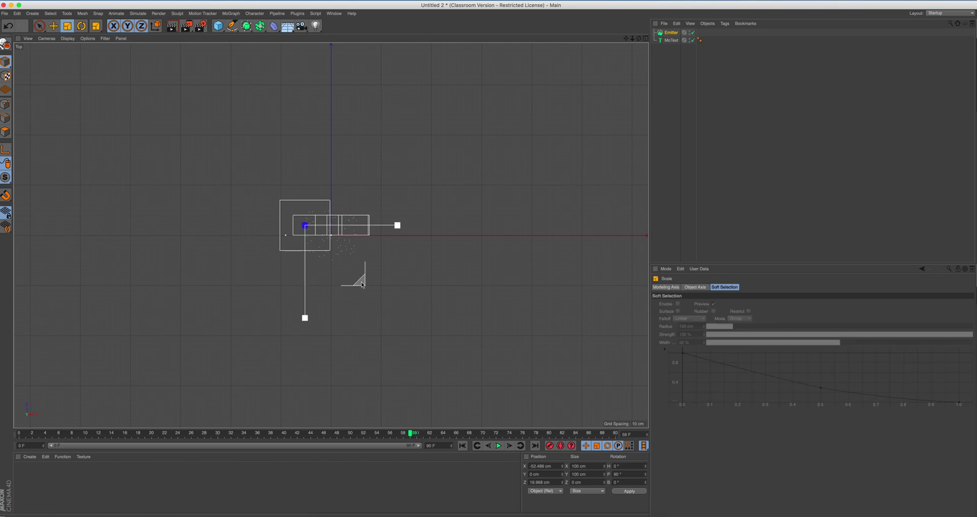
left_click_drag(362, 284, 324, 261)
left_click_drag(633, 38, 672, 84)
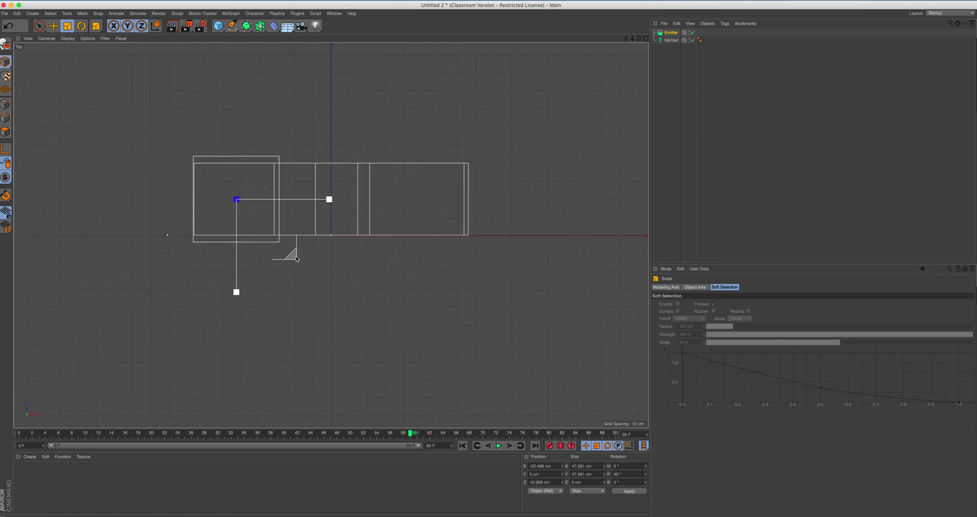
left_click_drag(294, 258, 288, 250)
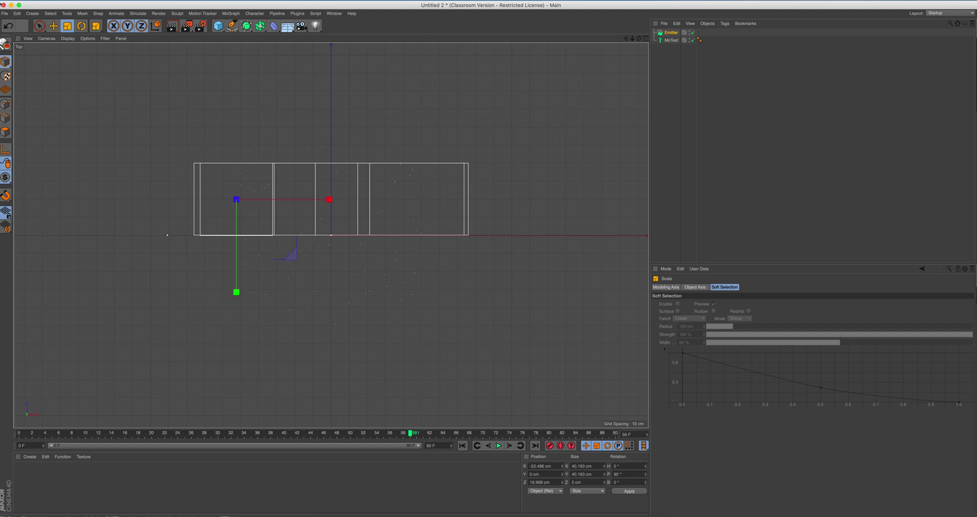
left_click(53, 27)
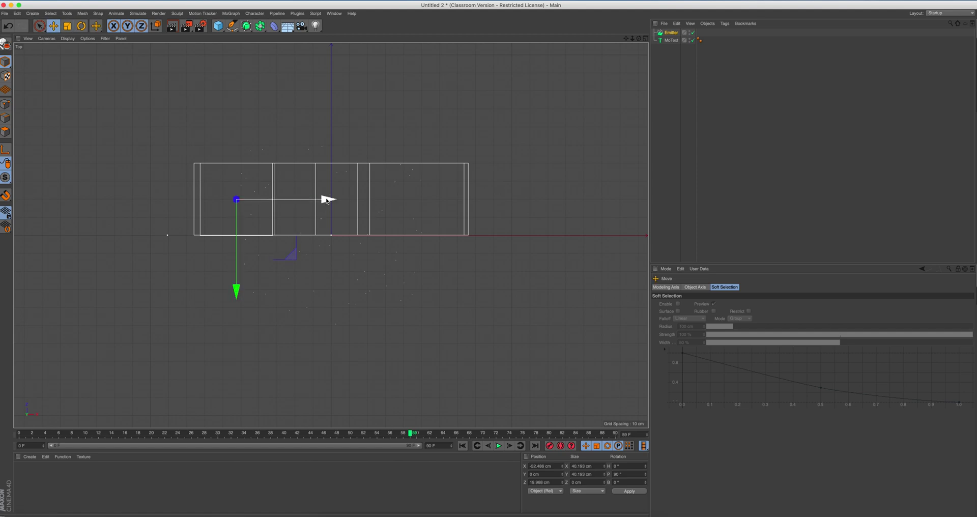
Shift the emitter to about -54 cm in X to centre it under the K's stem, and return to the Perspective view.
left_click_drag(327, 200, 325, 202)
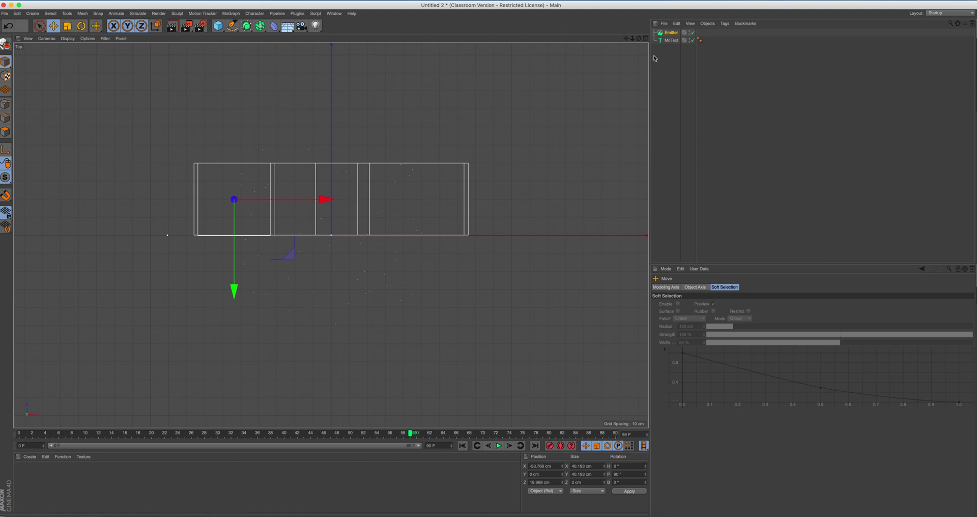
middle_click(515, 145)
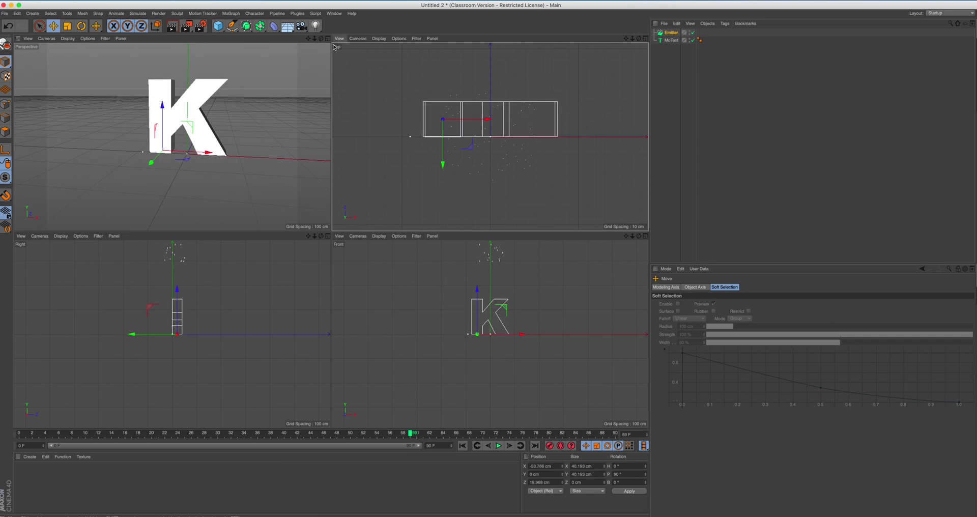
left_click(312, 131)
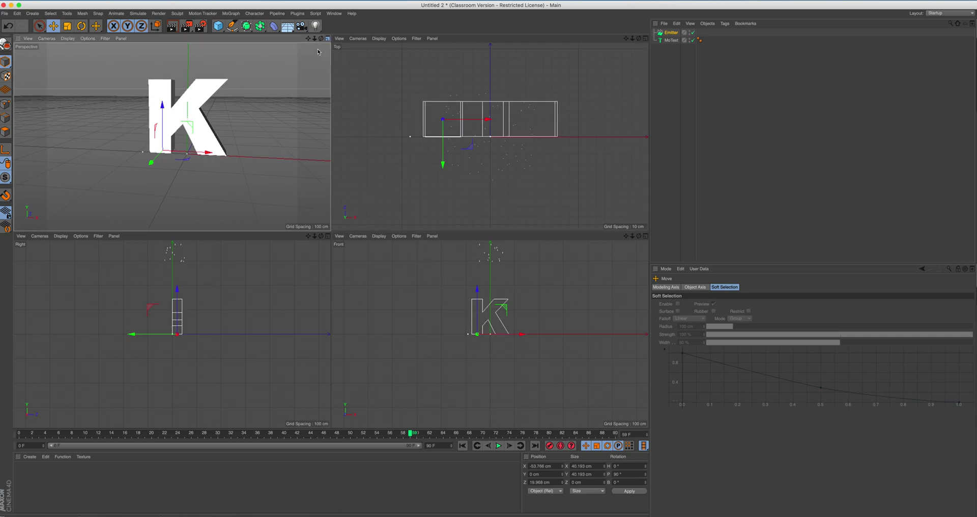
middle_click(311, 131)
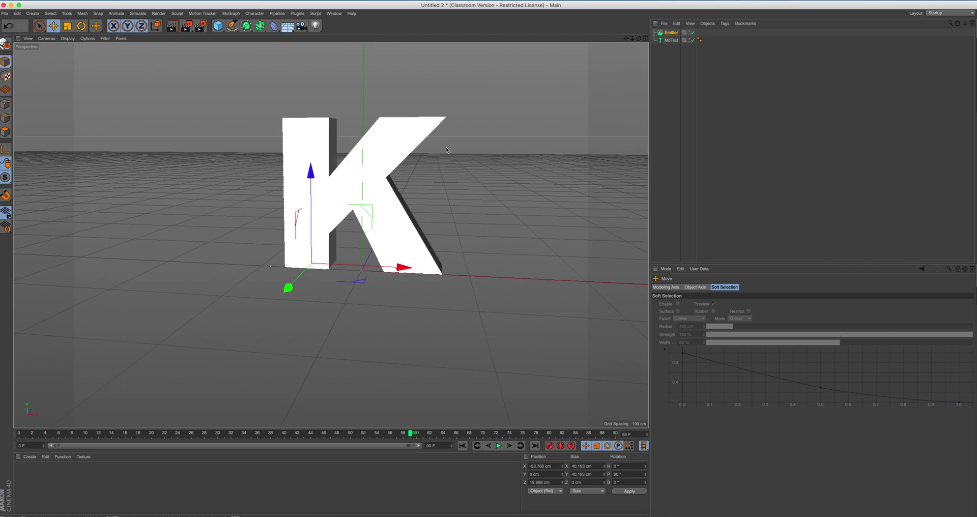
Add a Collider Body tag to the MoText and set its collision shape to Static Mesh.
left_click(671, 41)
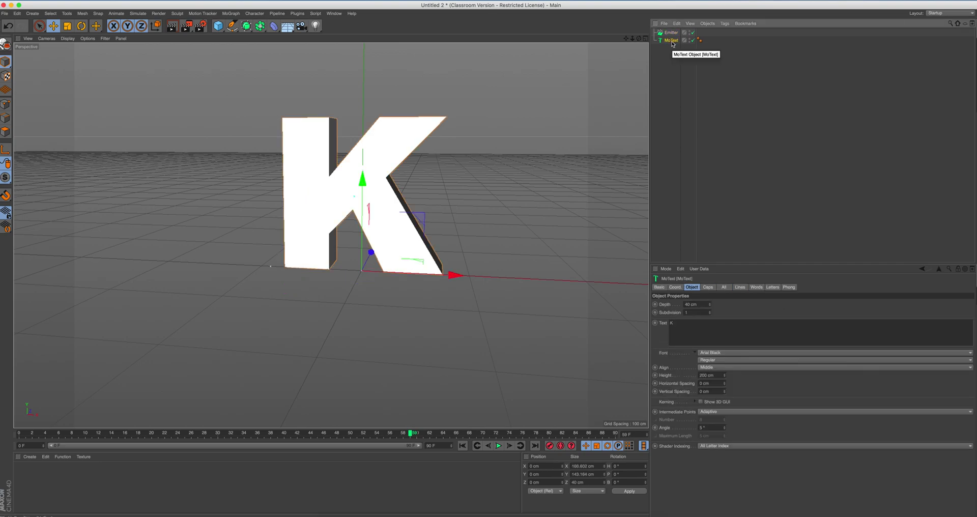
right_click(671, 41)
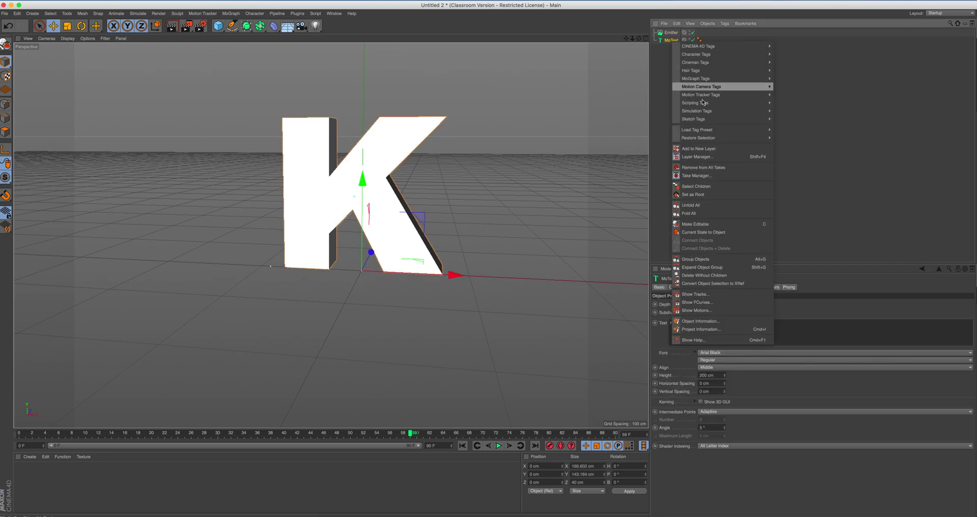
mouse_move(716, 126)
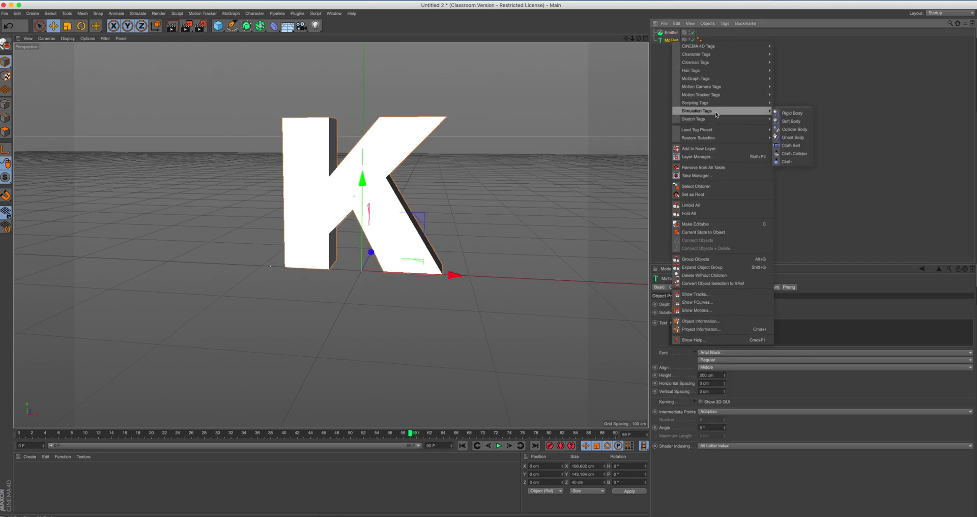
left_click(792, 133)
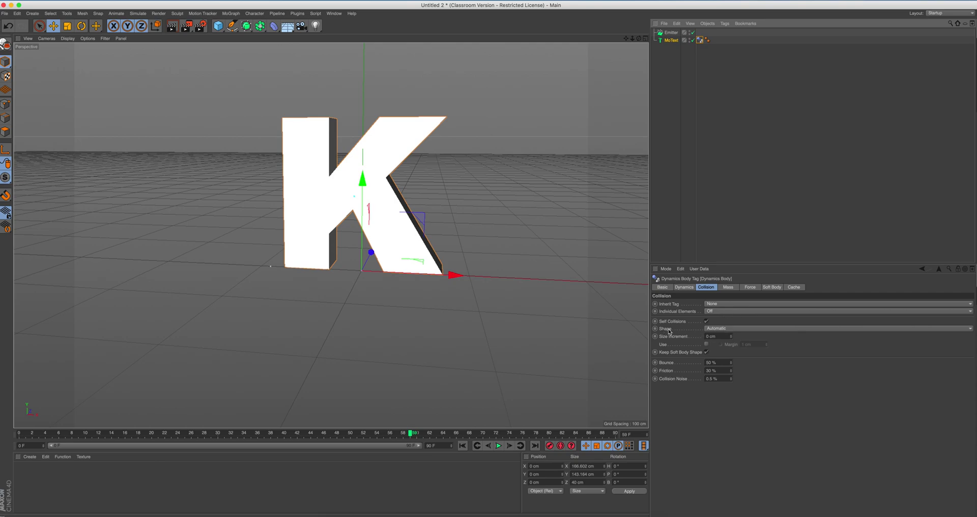
left_click(753, 330)
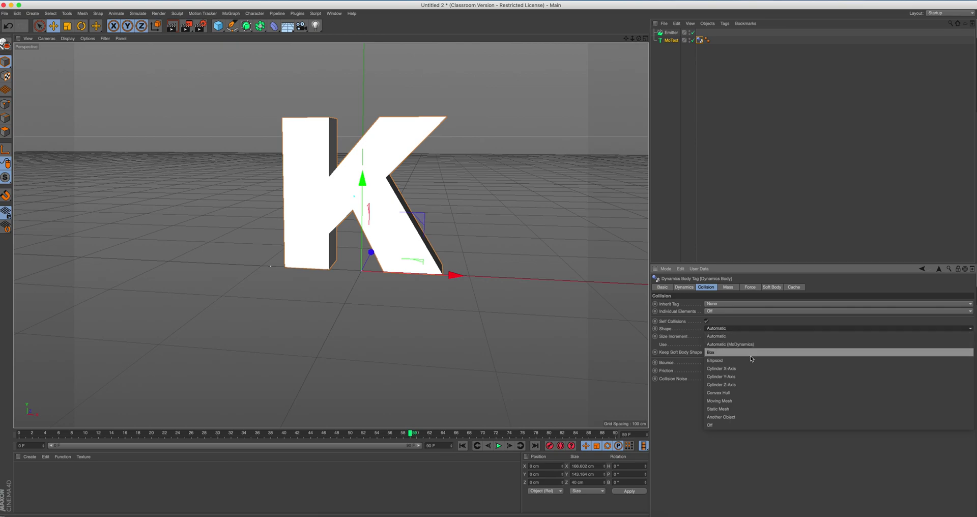
left_click(741, 409)
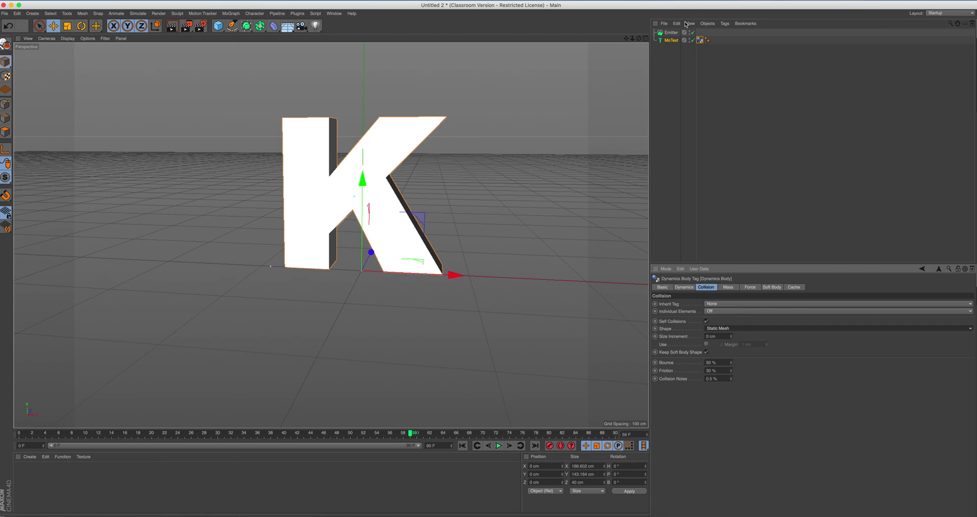
Add a Rigid Body tag to the Emitter, with Inherit Tag set to Apply Tag to Children and Individual Elements to Top Level.
right_click(672, 35)
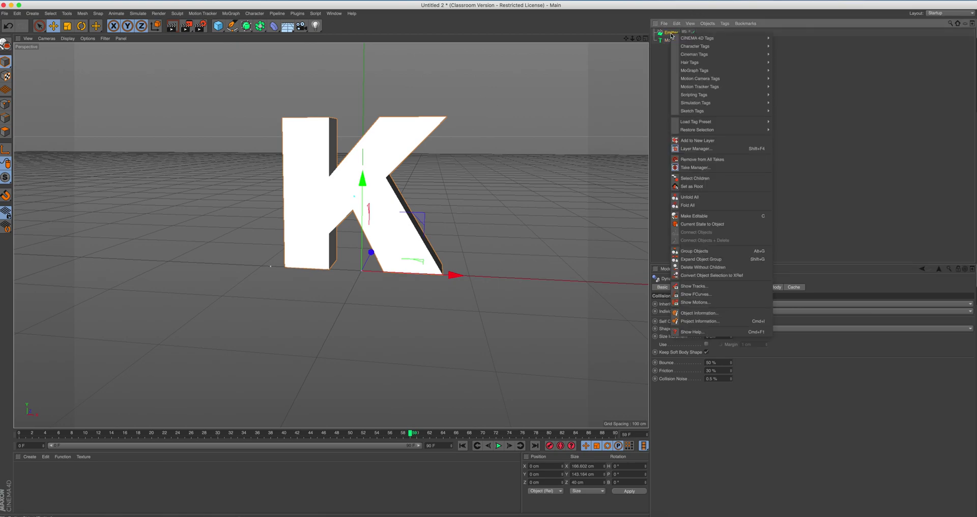
mouse_move(737, 101)
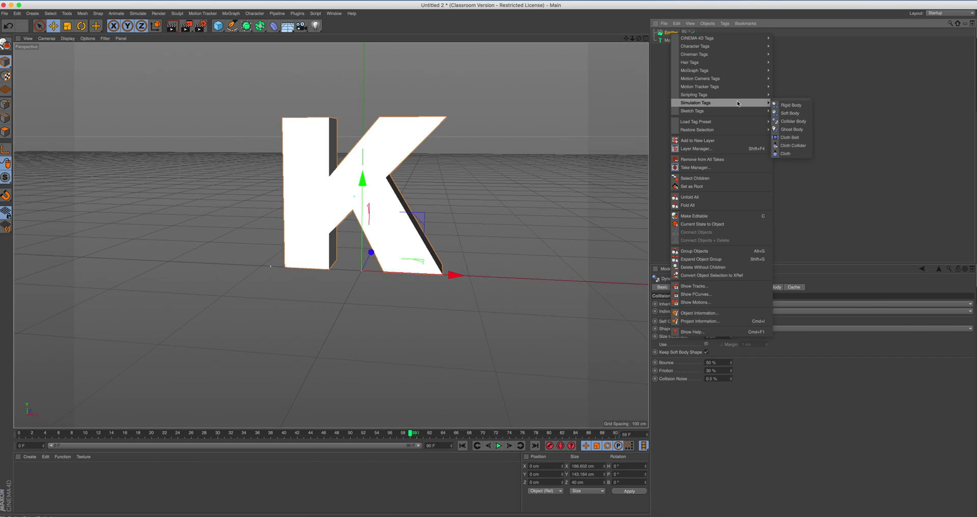
left_click(803, 106)
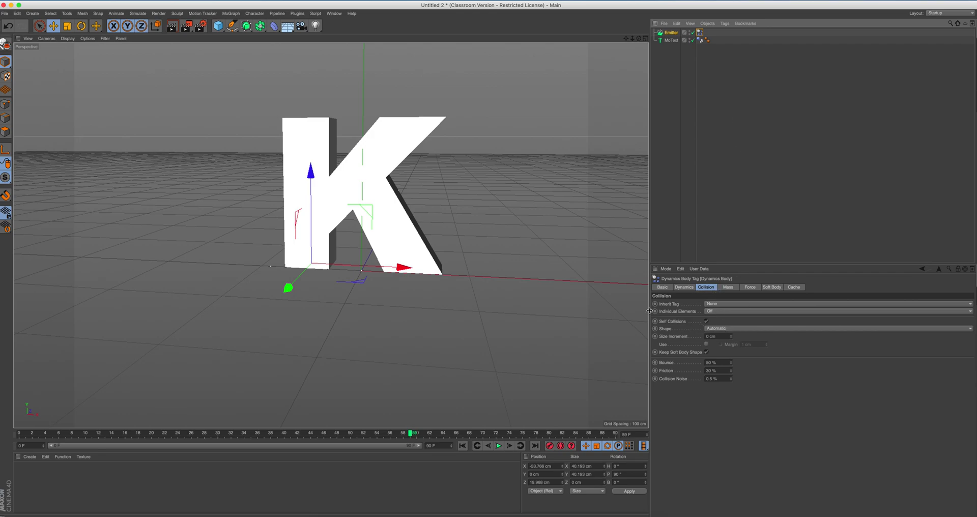
left_click(749, 304)
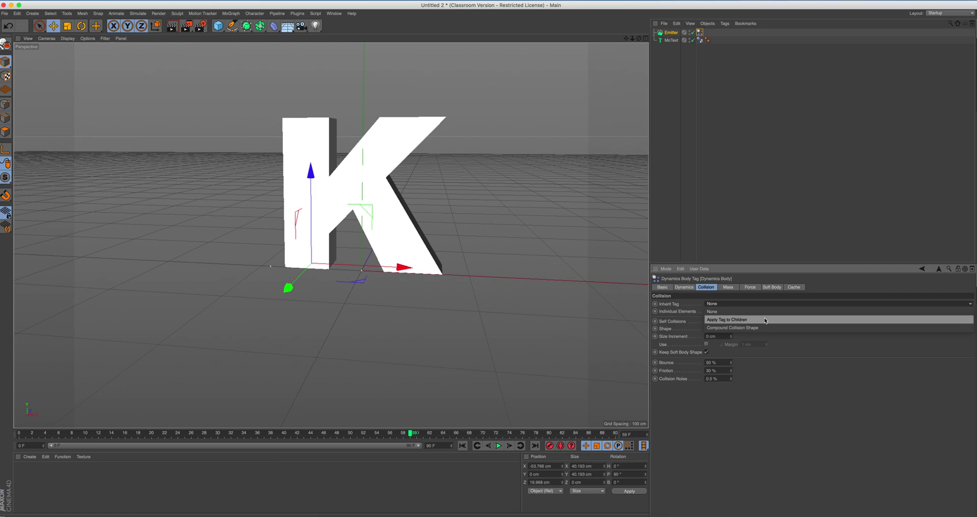
left_click(765, 320)
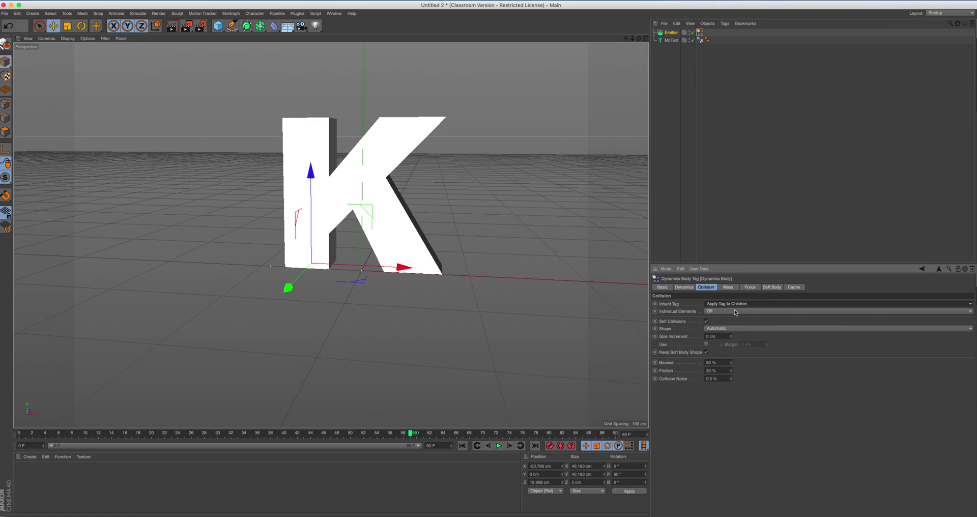
left_click(735, 312)
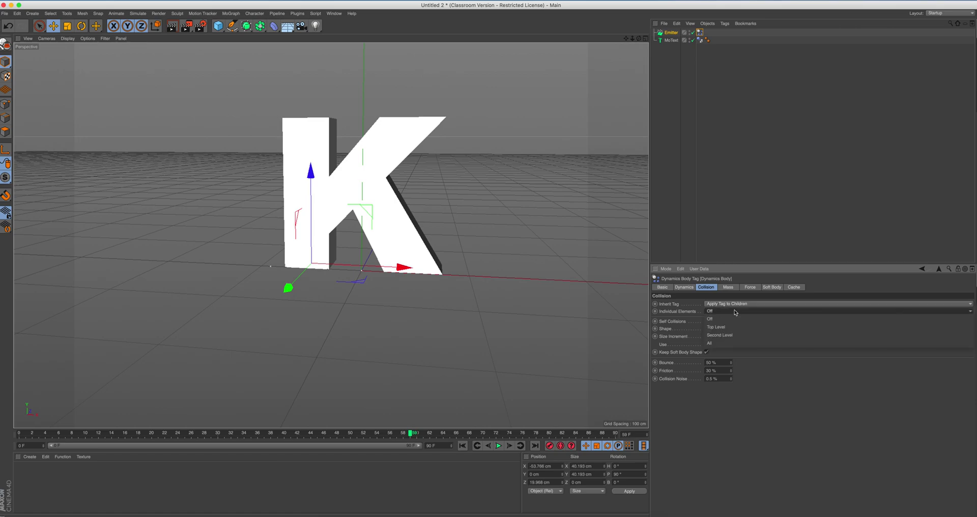
left_click(733, 327)
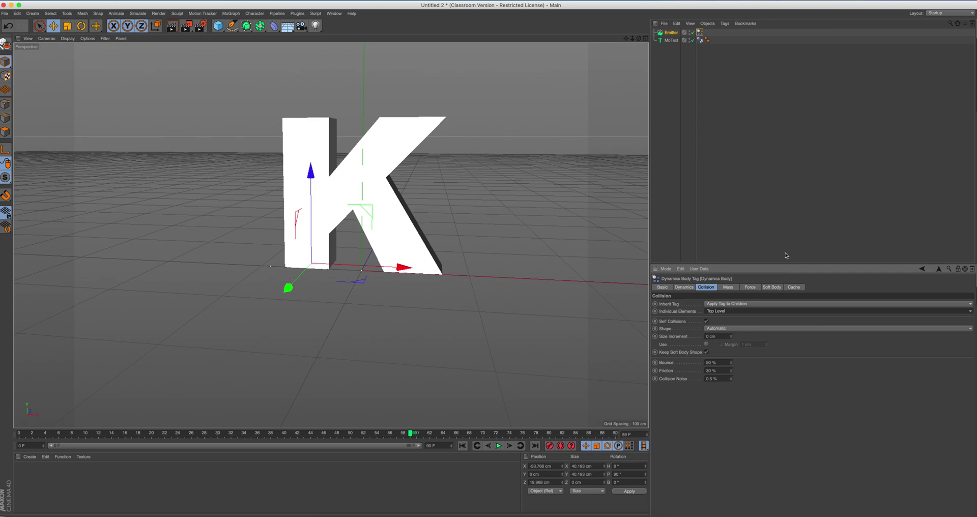
Hide the MoText letter in the viewport and add a sphere with a 7 cm radius as a child of the Emitter.
left_click(691, 40)
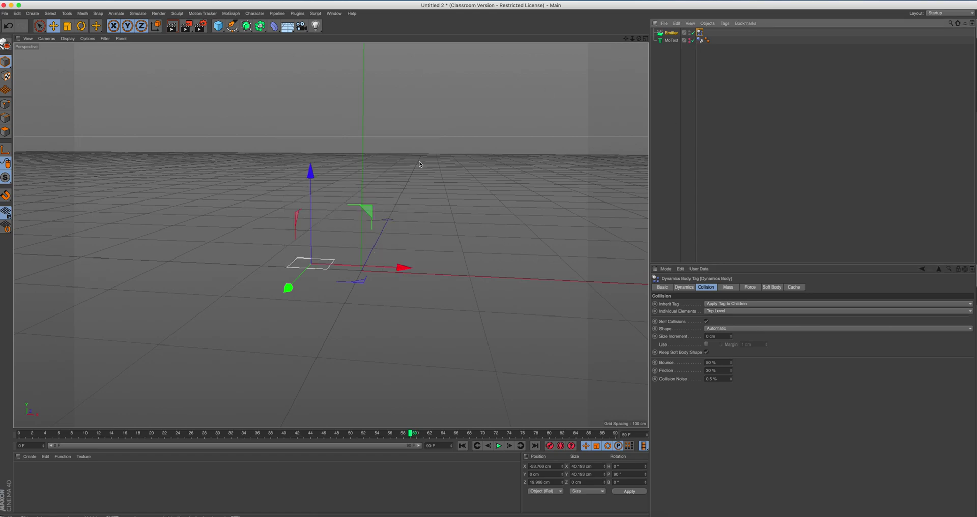
left_click(218, 26)
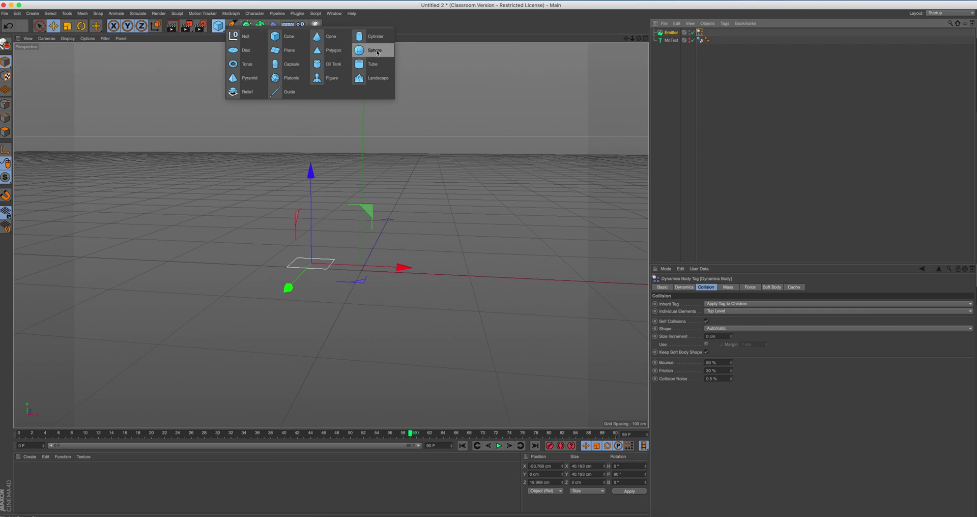
left_click(371, 51)
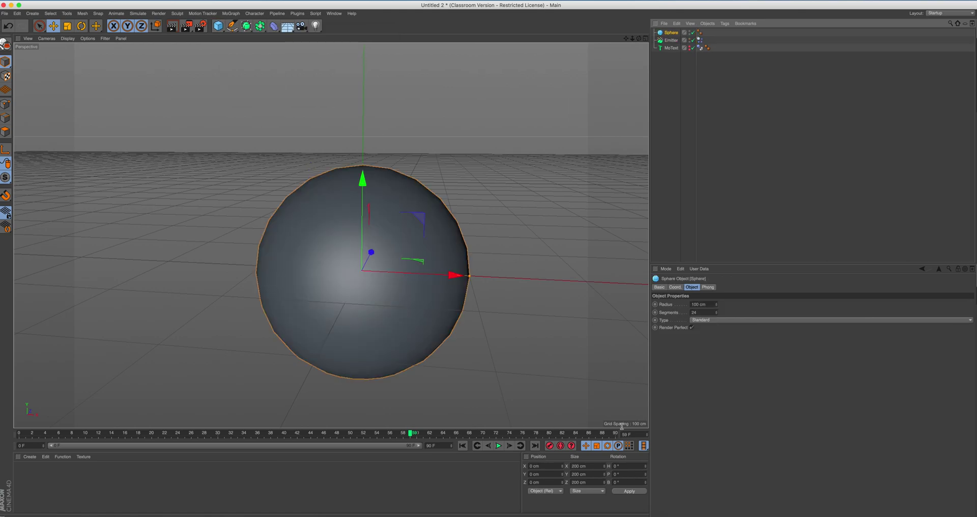
left_click(710, 304)
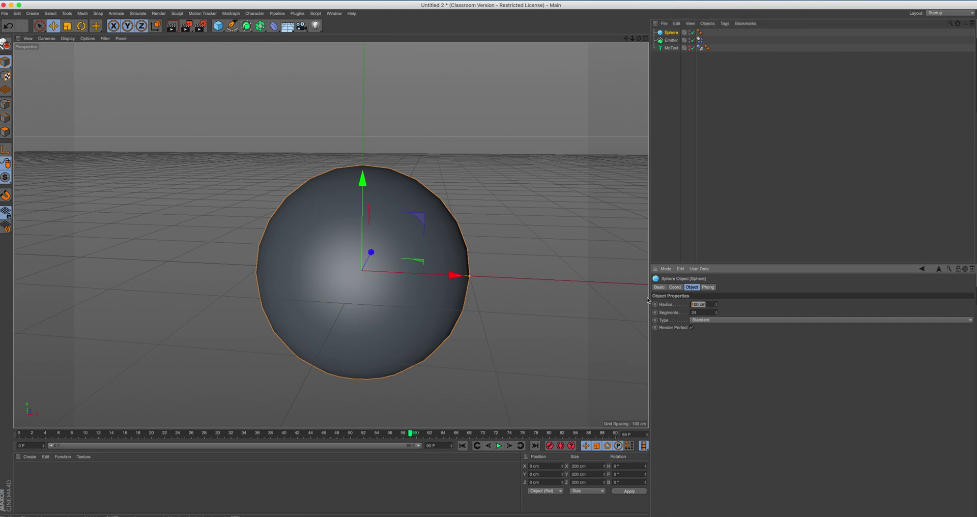
type("7")
key("Return")
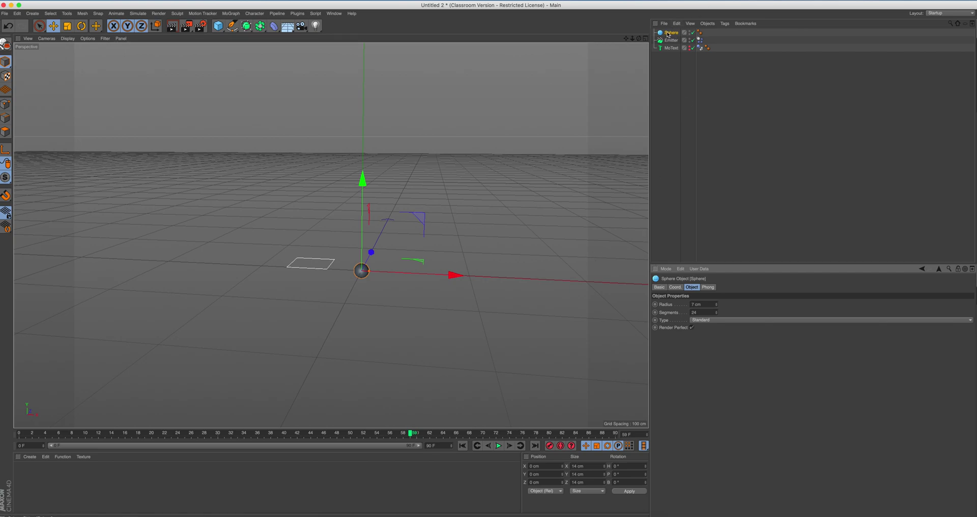
left_click_drag(670, 33, 672, 43)
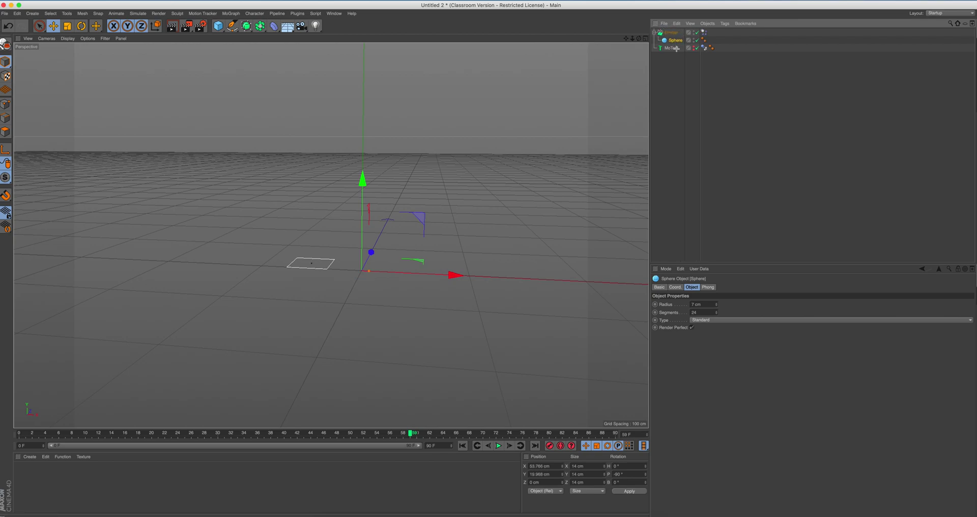
left_click(676, 55)
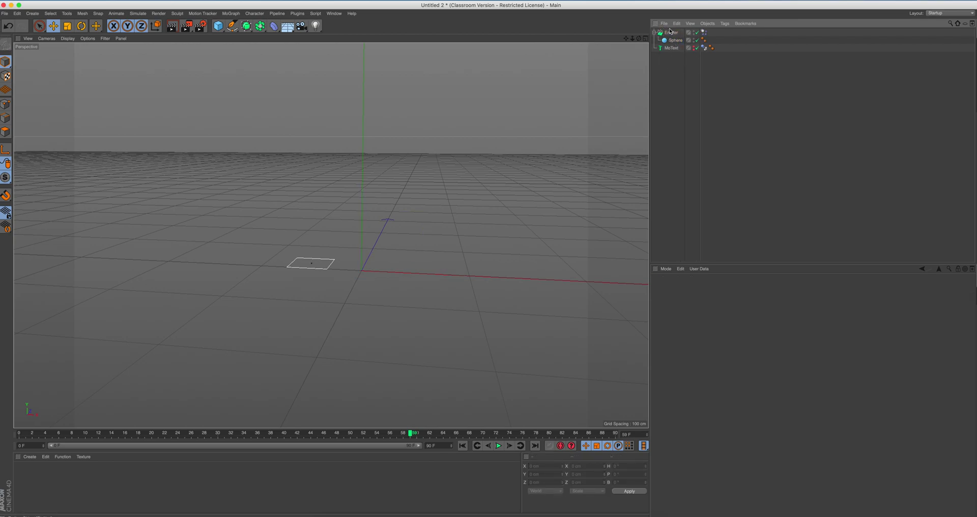
Preview the sphere simulation and extend the project end and the preview range to 250 F.
left_click(499, 446)
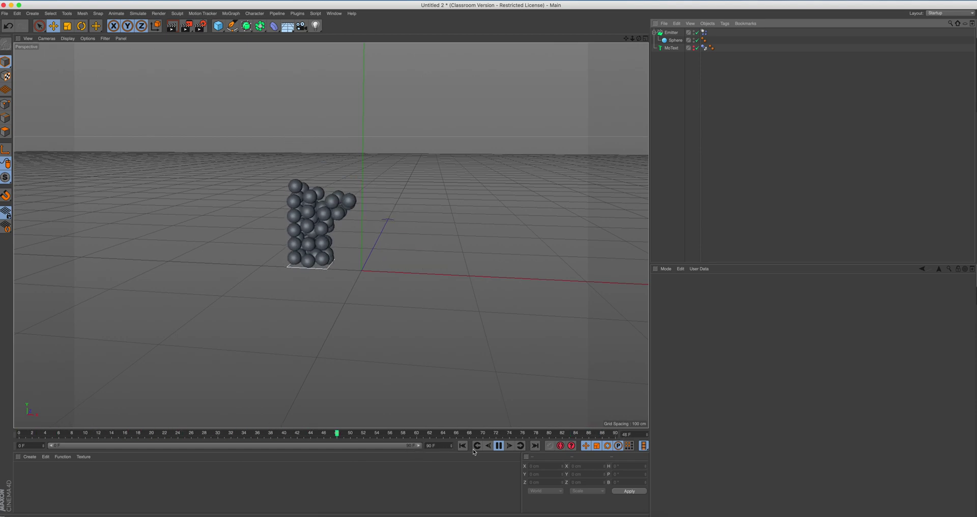
left_click(500, 446)
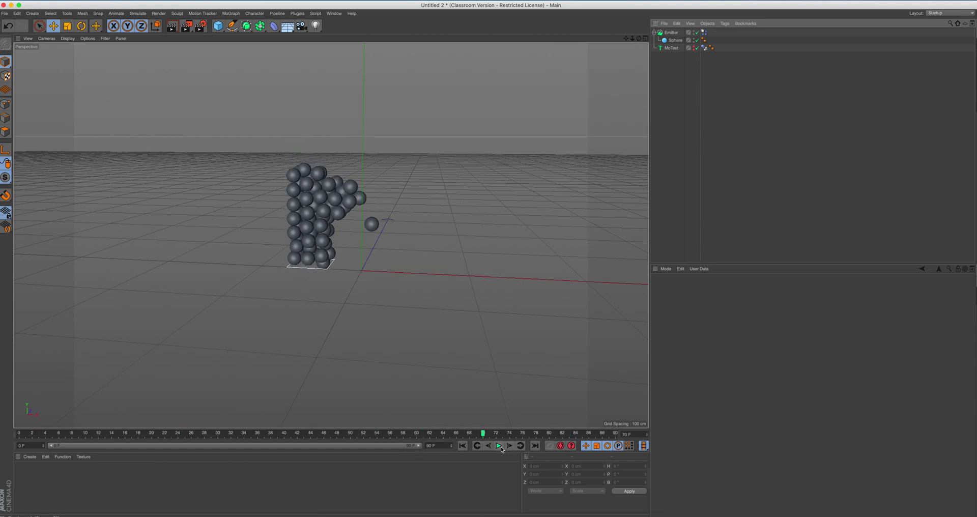
left_click(426, 446)
type("1")
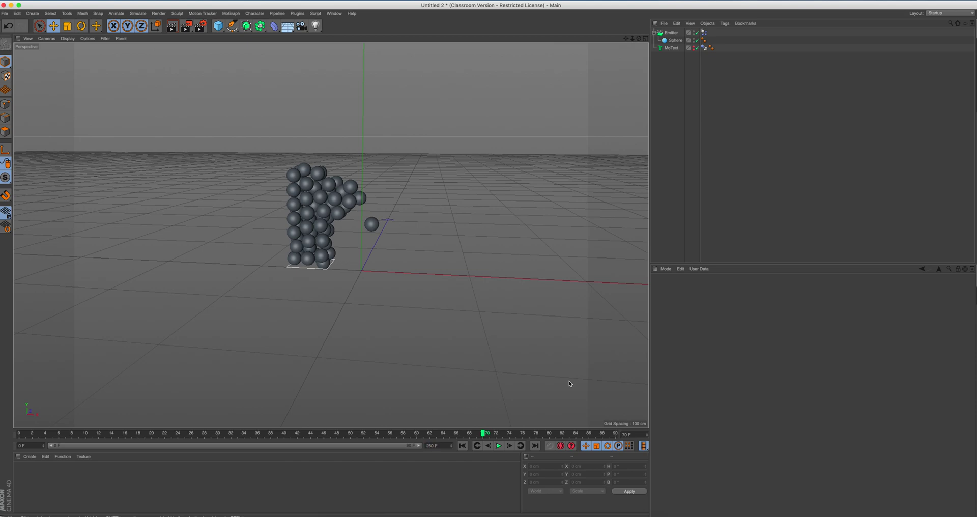
key("Return")
left_click_drag(188, 449, 425, 447)
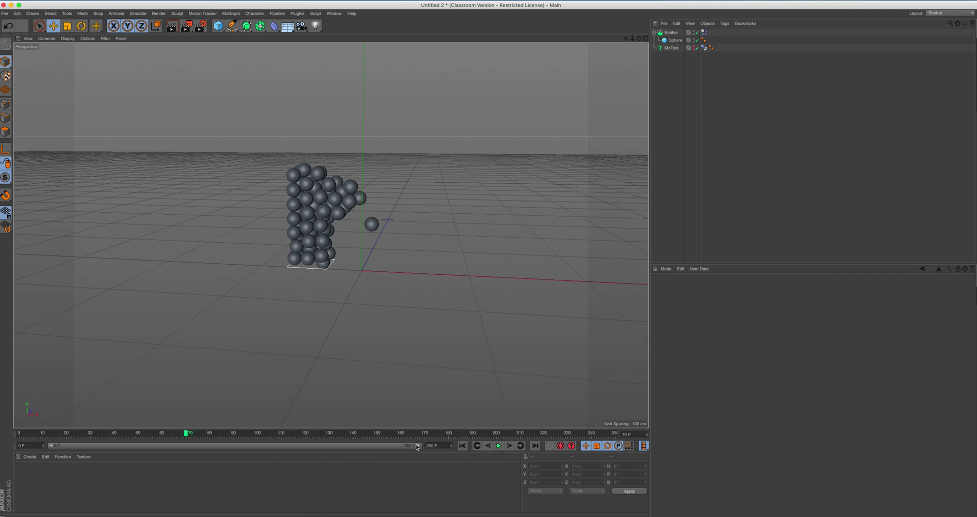
Play the extended simulation and examine from a more frontal angle how the spheres fill the letter shape.
left_click(499, 445)
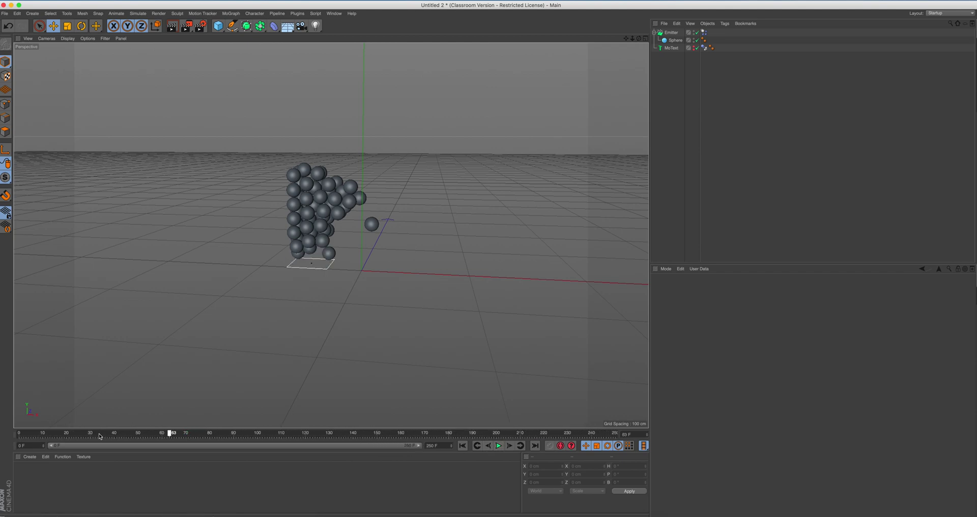
left_click(499, 446)
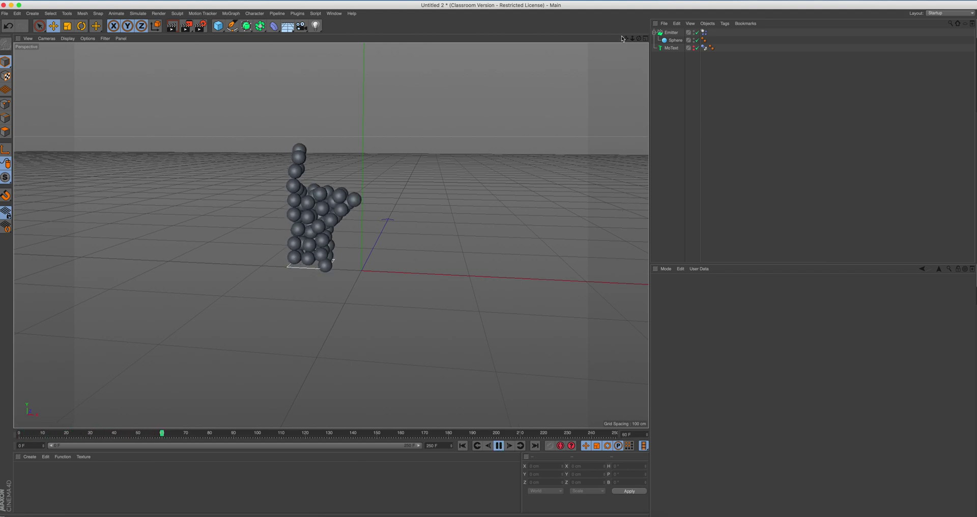
scroll(636, 51, "up", 3)
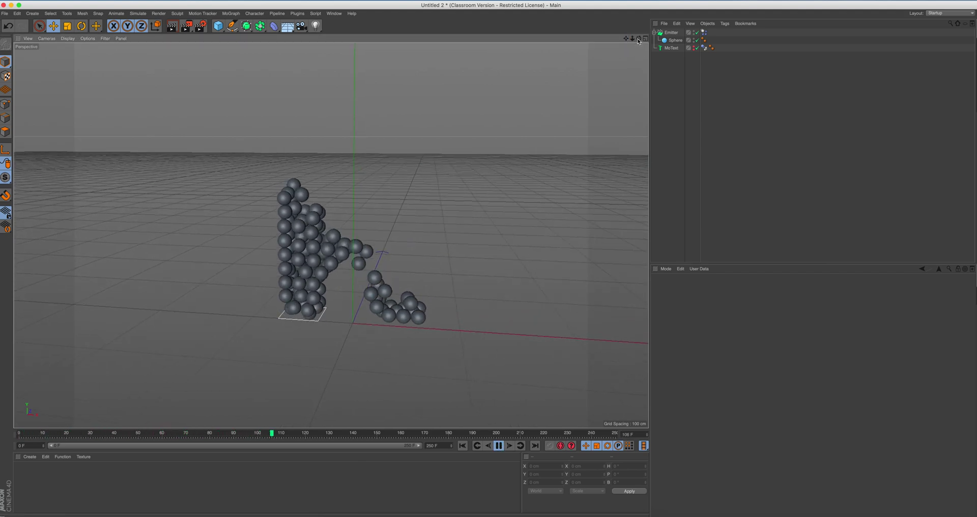
left_click_drag(639, 38, 573, 56)
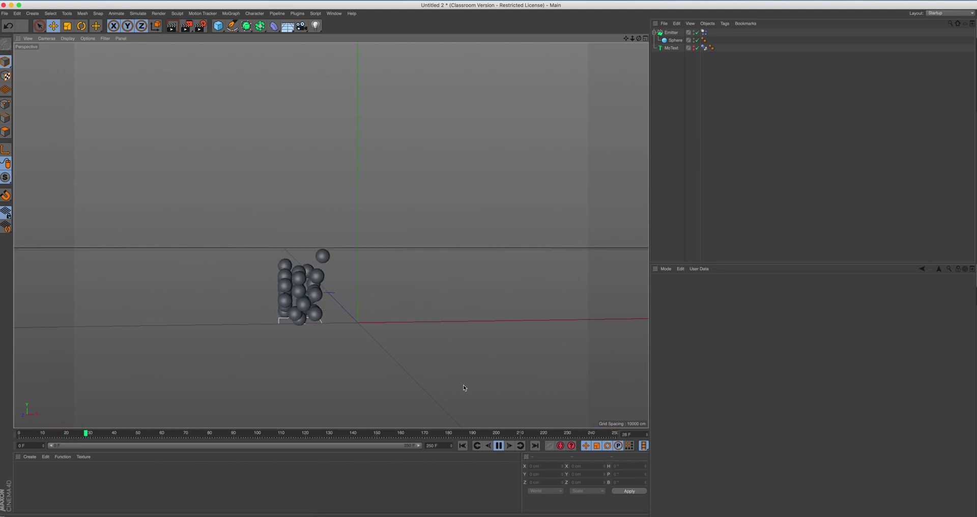
key("F8")
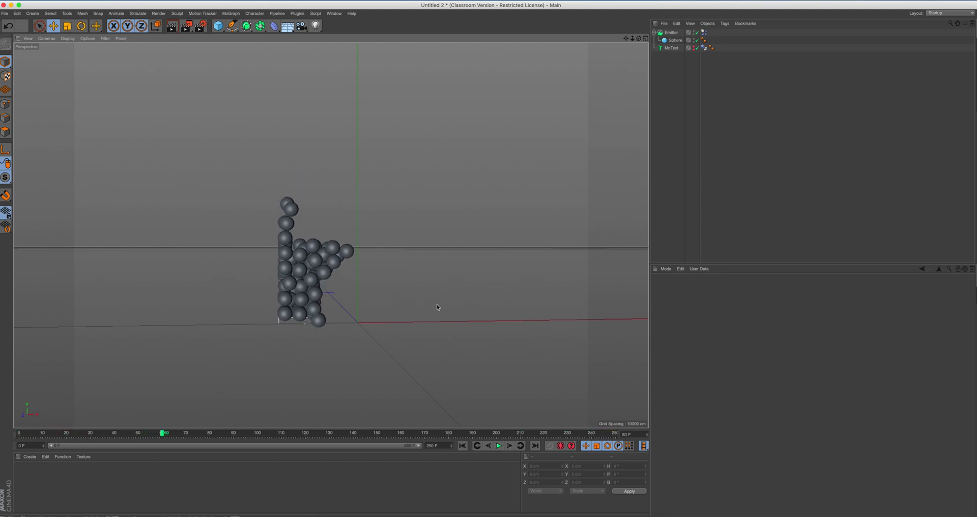
Return to frame 0, show the MoText letter in the viewport again and duplicate the Emitter together with its child sphere.
left_click_drag(162, 433, 11, 435)
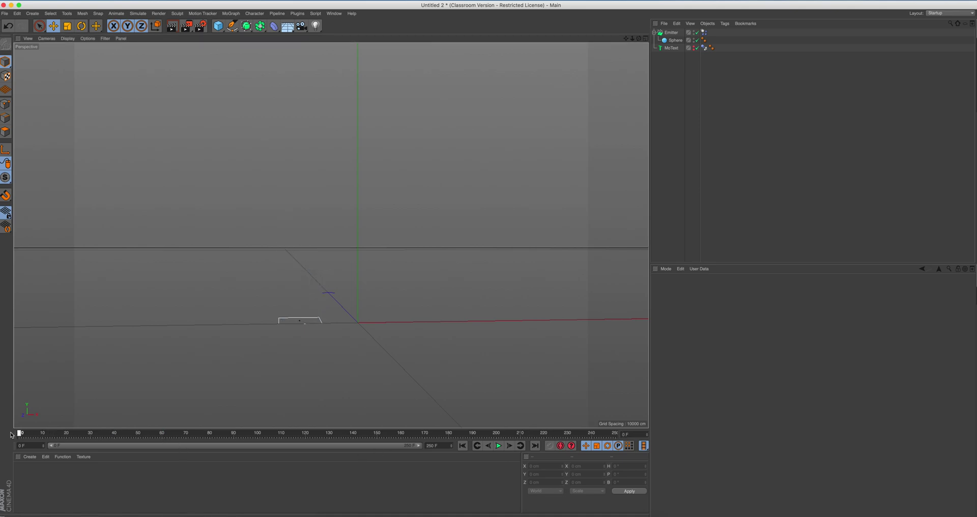
left_click(696, 47)
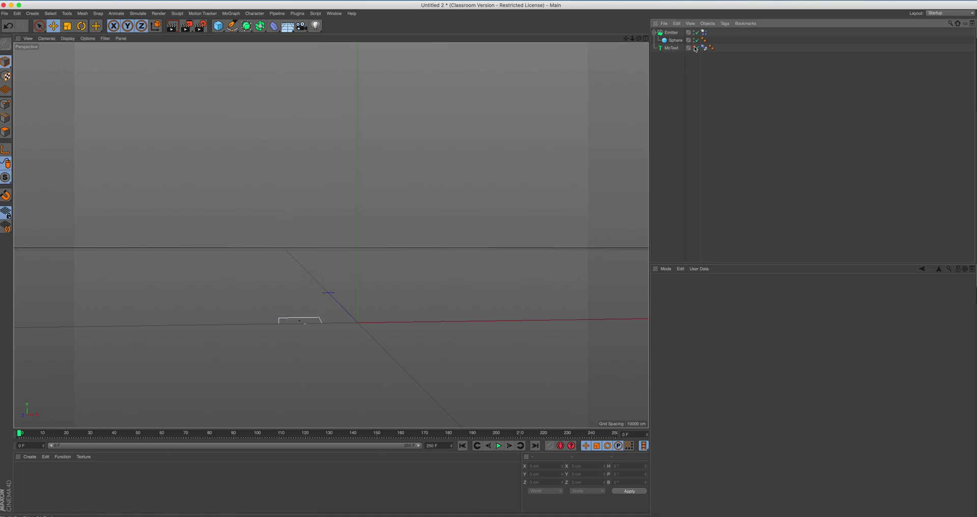
left_click(670, 32)
left_click_drag(669, 35, 670, 74, "ctrl")
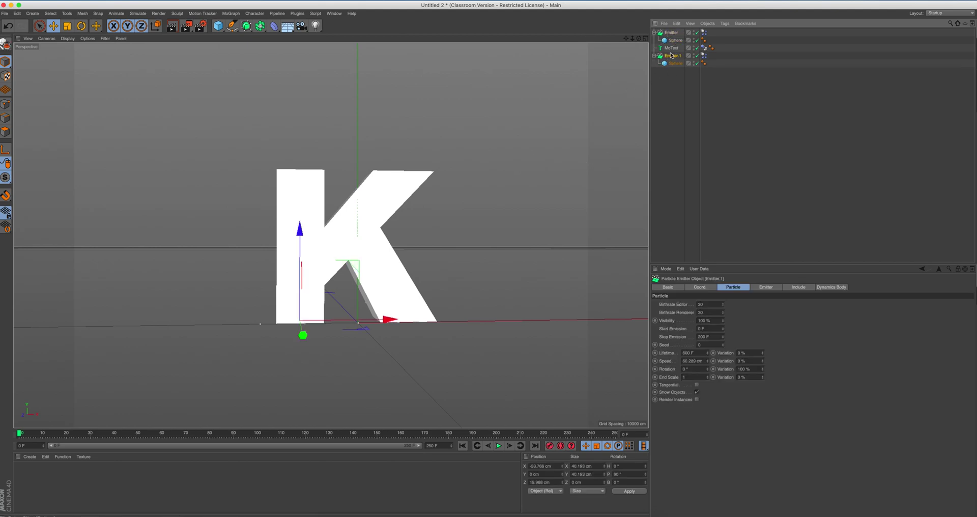
Move the duplicate emitter above the K's upper diagonal arm, to about X 48 cm and Y 153 cm.
left_click_drag(301, 230, 308, 87)
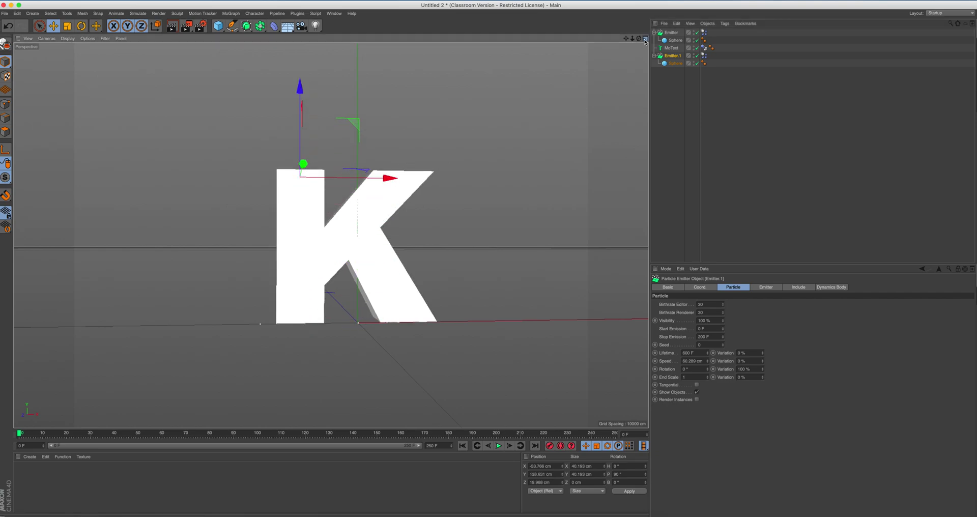
middle_click(502, 165)
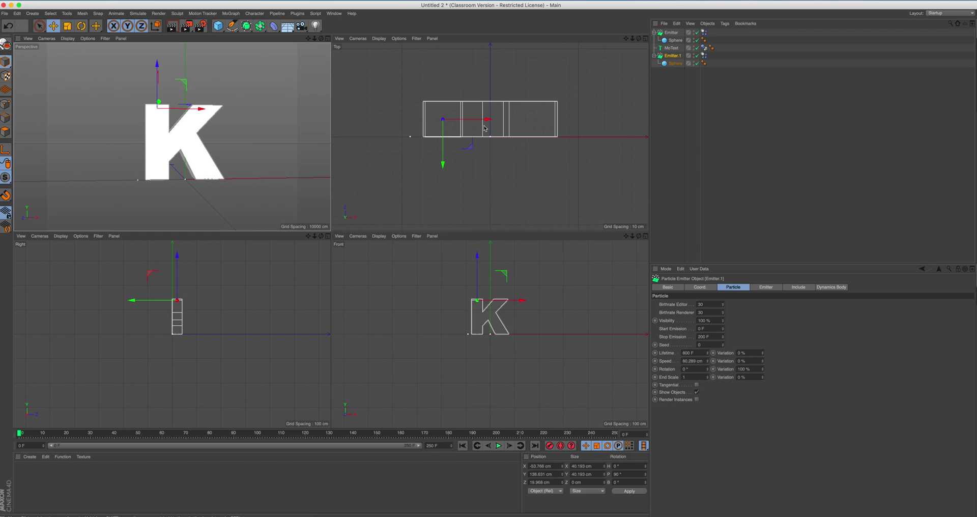
left_click_drag(488, 120, 578, 120)
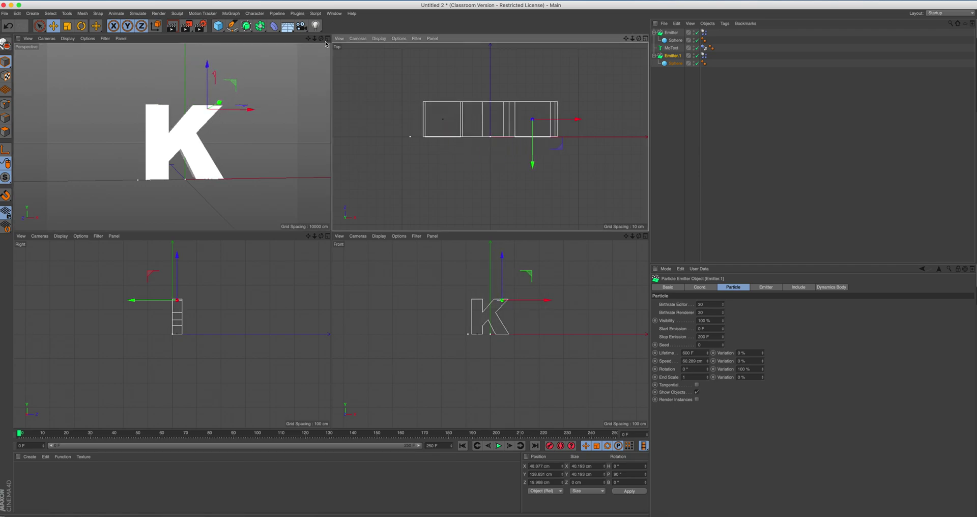
left_click_drag(321, 38, 321, 42)
left_click_drag(213, 71, 213, 67)
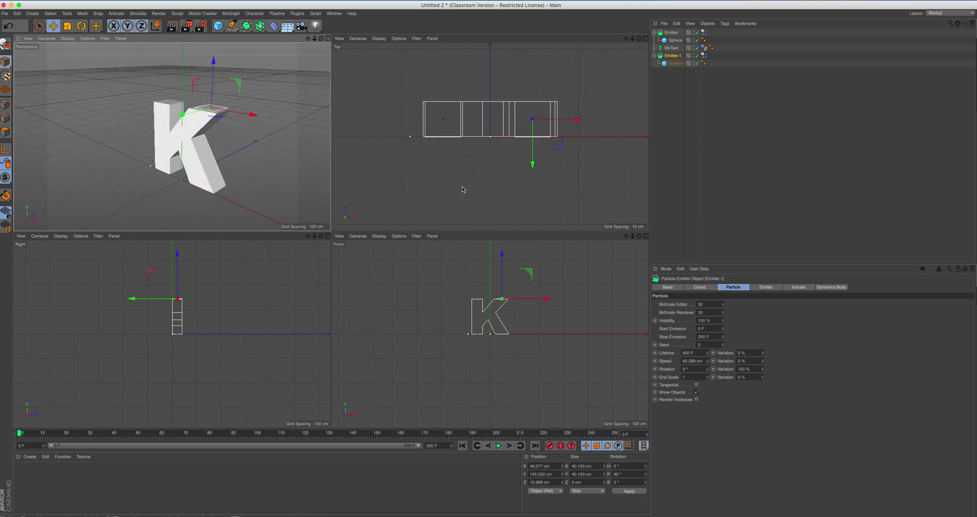
left_click_drag(502, 250, 503, 248)
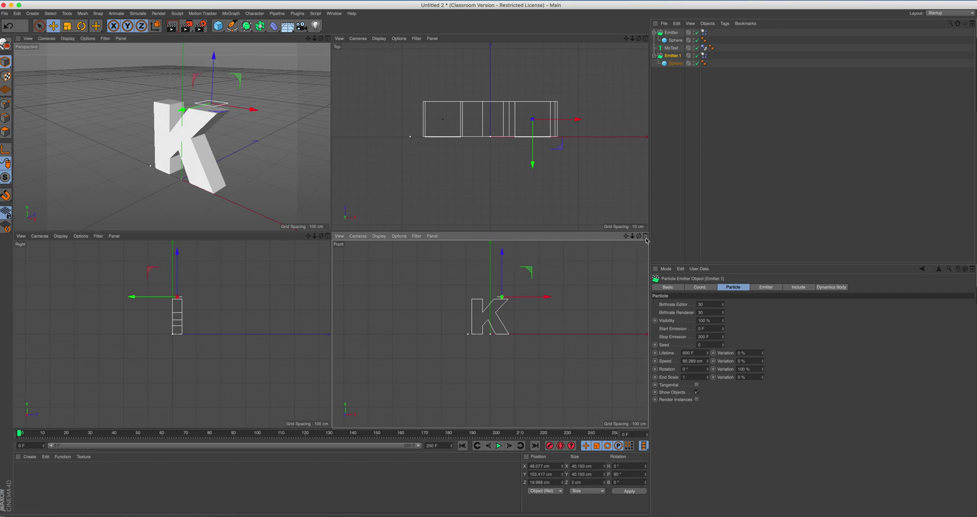
Align the duplicate emitter with the upper arm's end in the front view, at about X 56 cm and Y 143 cm.
key("F4")
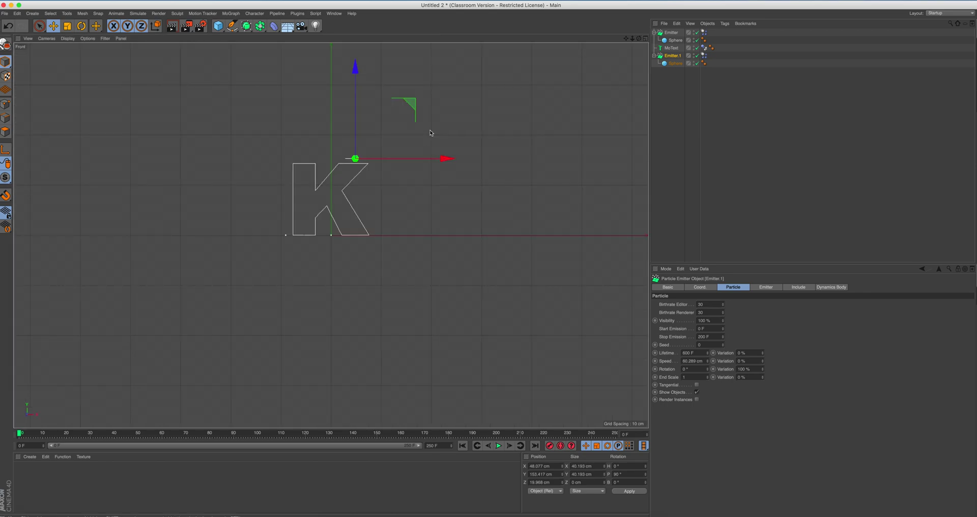
left_click_drag(356, 69, 358, 75)
left_click_drag(447, 163, 451, 165)
middle_click(380, 116)
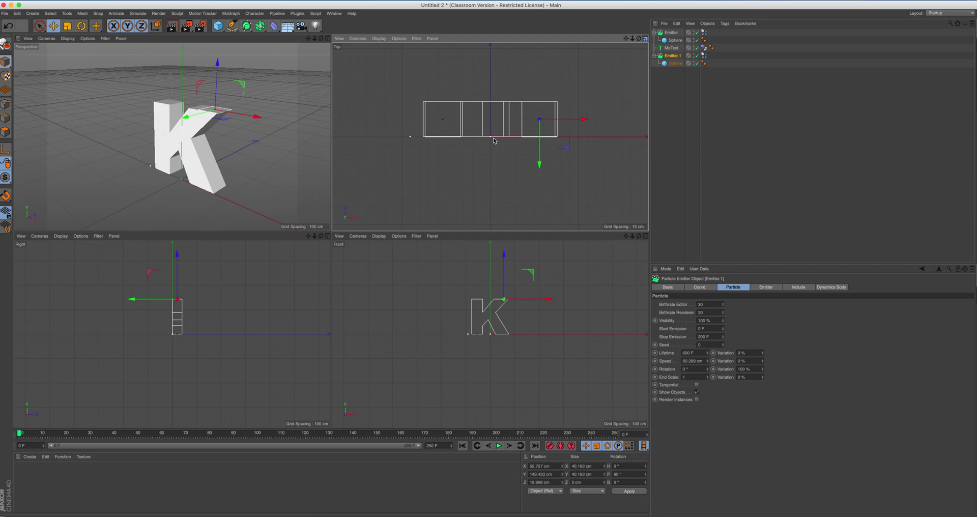
middle_click(493, 141)
left_click_drag(524, 200, 524, 199)
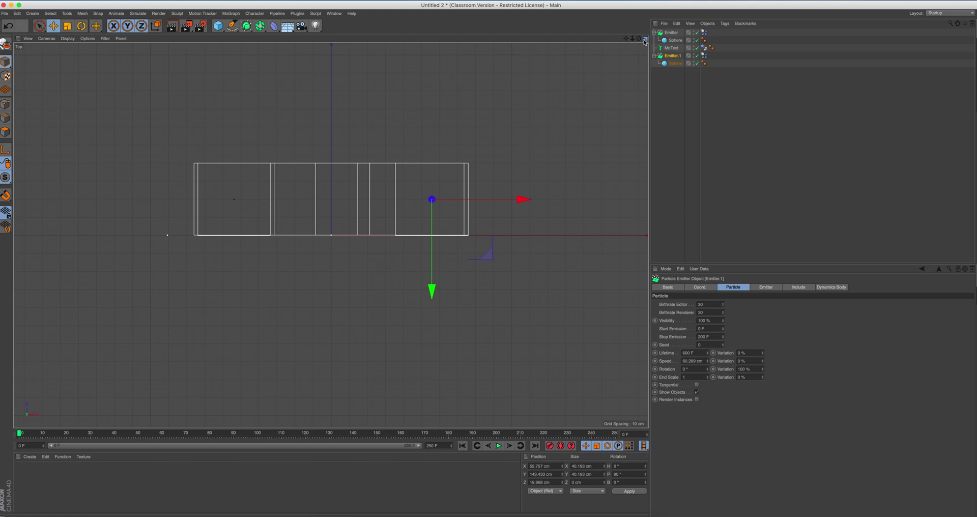
Set the duplicate emitter's pitch rotation to 275° so it emits down into the letter.
middle_click(256, 82)
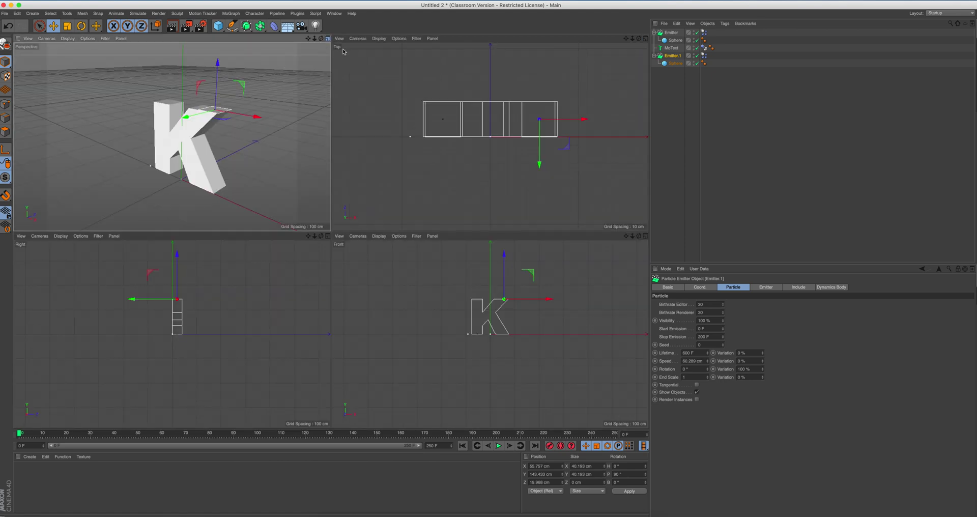
key("F1")
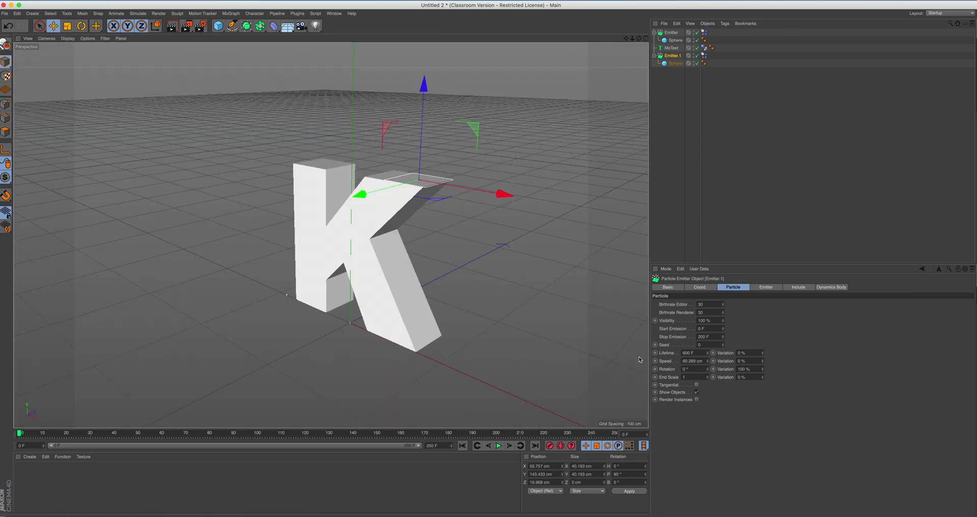
left_click(618, 475)
key("Return")
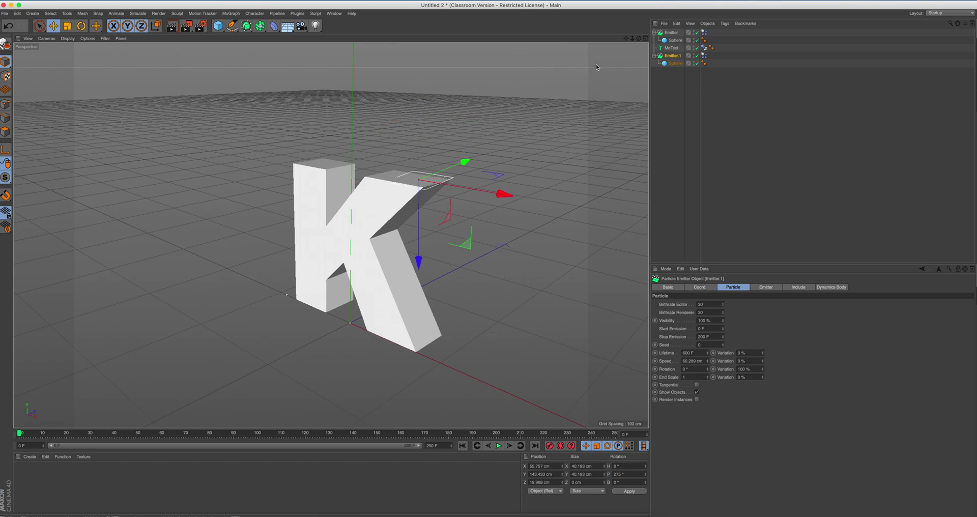
Nudge the duplicate emitter to about X 53 cm and Z 17 cm and scale it down uniformly to about 35 cm.
left_click_drag(640, 39, 581, 64)
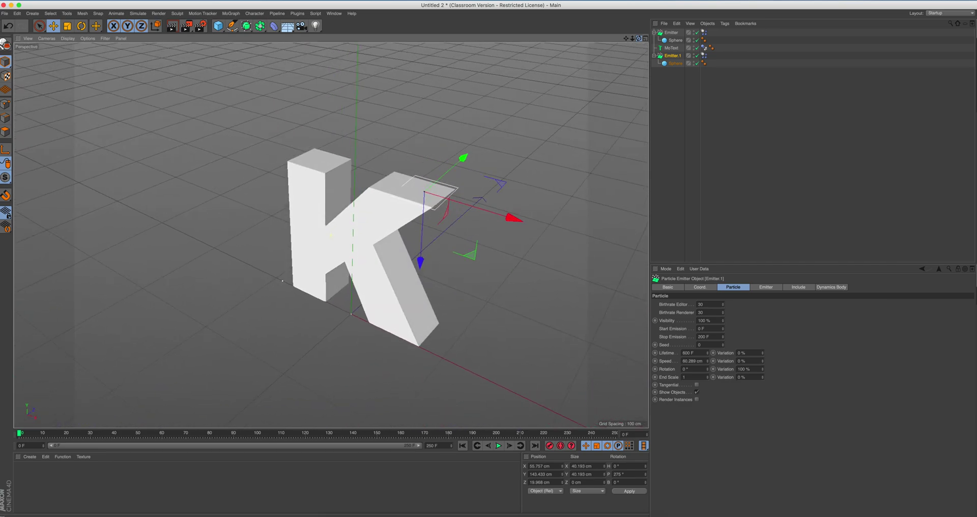
left_click_drag(467, 159, 464, 162)
left_click_drag(504, 219, 501, 217)
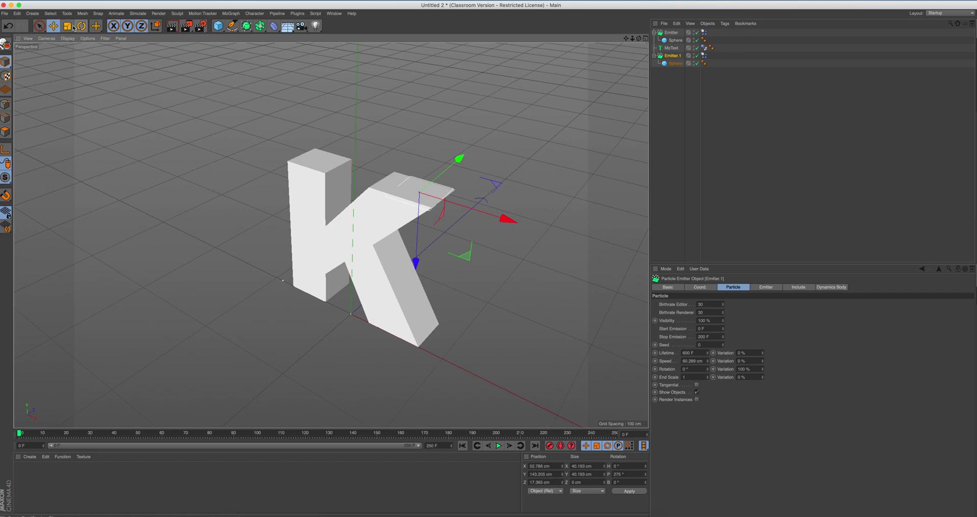
left_click(67, 26)
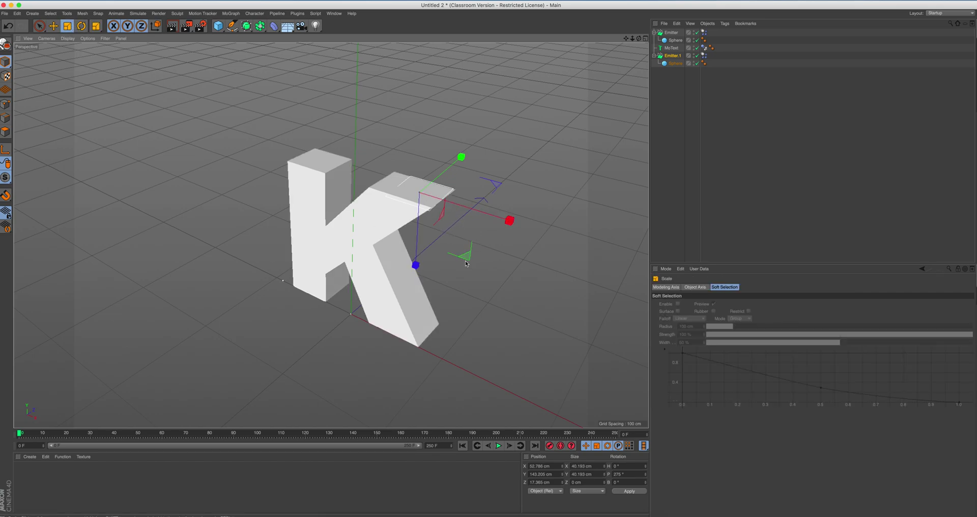
left_click_drag(467, 259, 502, 295)
left_click_drag(532, 338, 530, 315)
left_click_drag(455, 245, 512, 323)
Reposition the scaled emitter within the upper arm's outline, at about X 53 cm, Y 143 cm and Z 21 cm.
key("e")
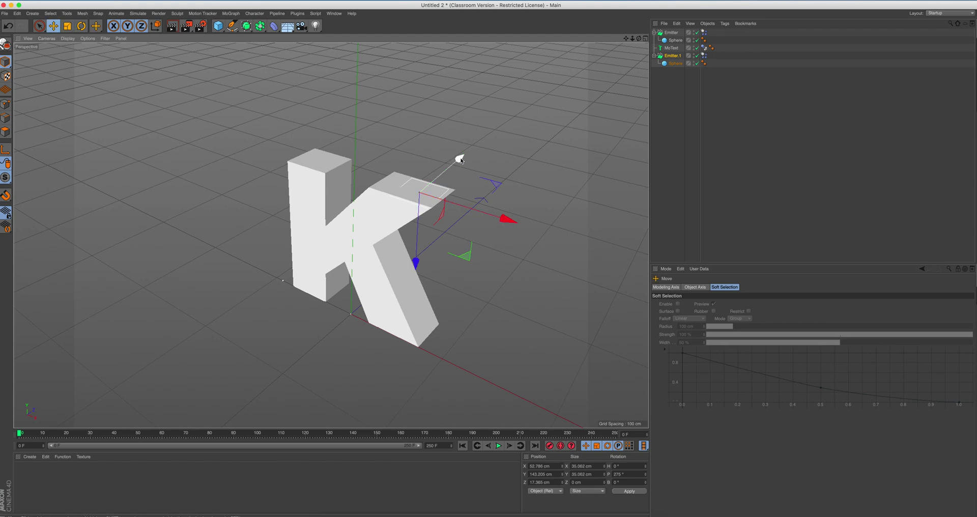
left_click_drag(453, 166, 453, 163)
middle_click(457, 173)
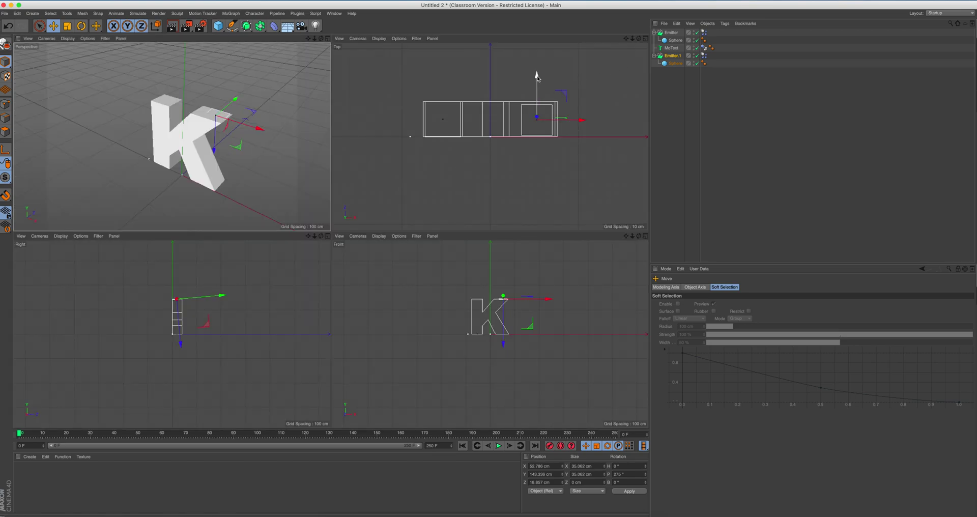
left_click_drag(537, 84, 537, 82)
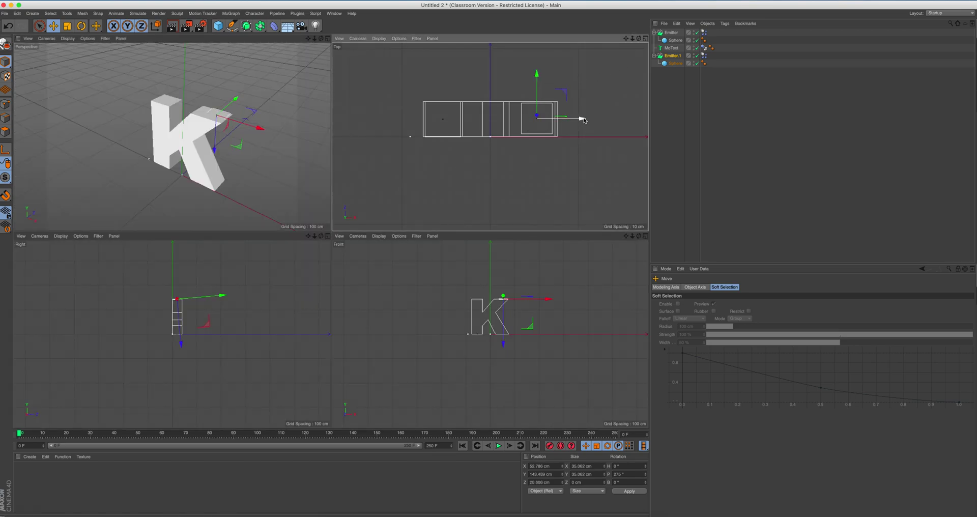
left_click_drag(584, 119, 589, 120)
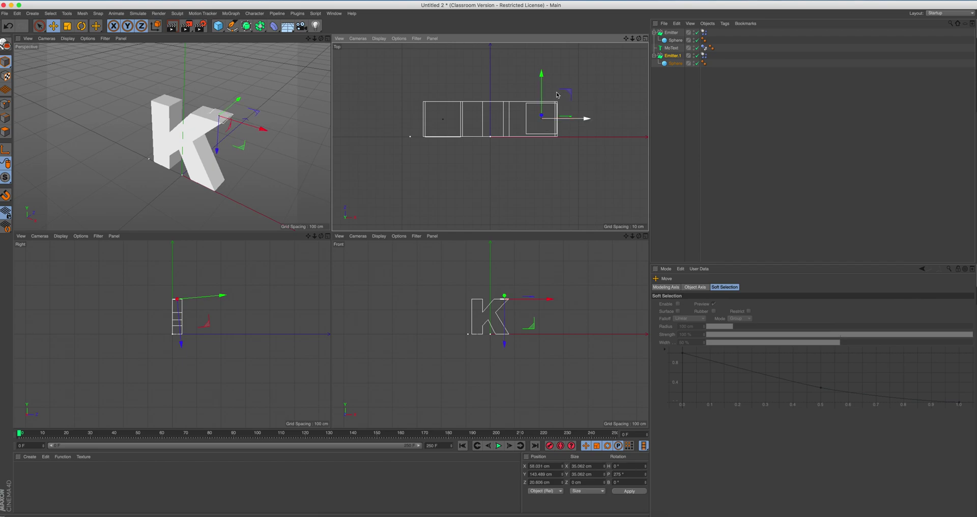
left_click_drag(265, 131, 263, 132)
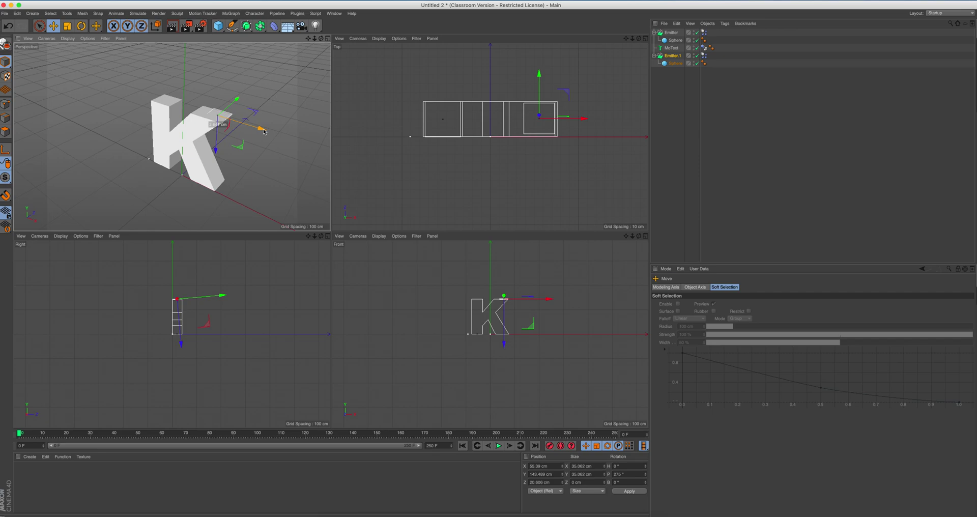
left_click_drag(264, 131, 260, 129)
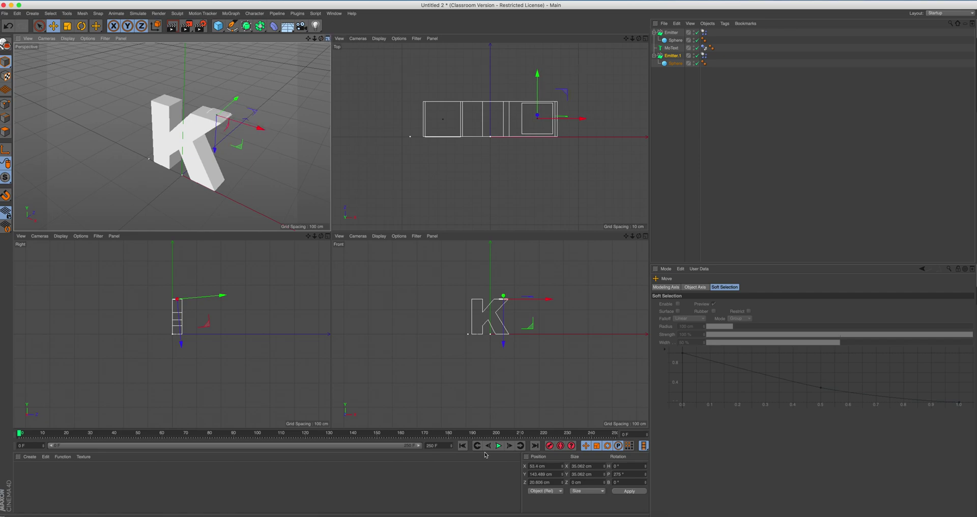
Hide the MoText letter in the viewport and play the simulation of both emitters from a frontal angle.
key("F1")
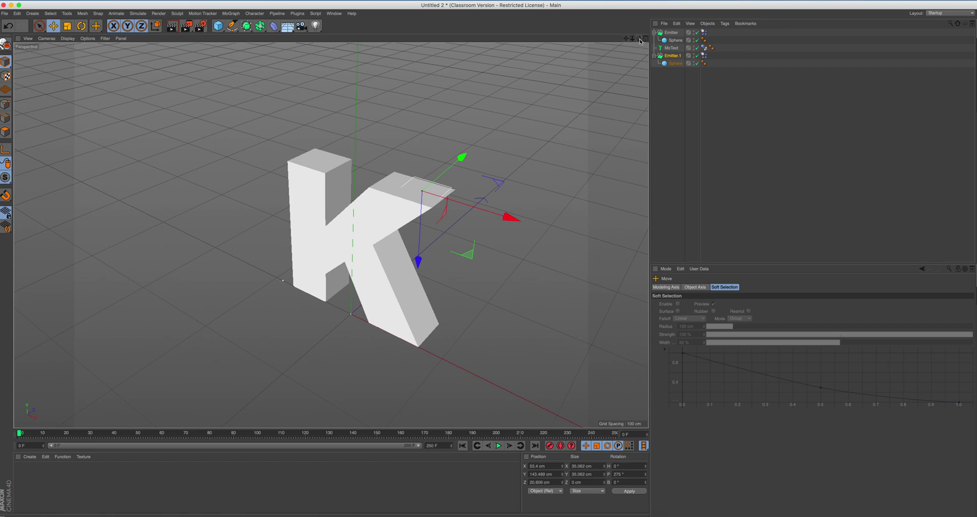
left_click_drag(639, 38, 615, 54)
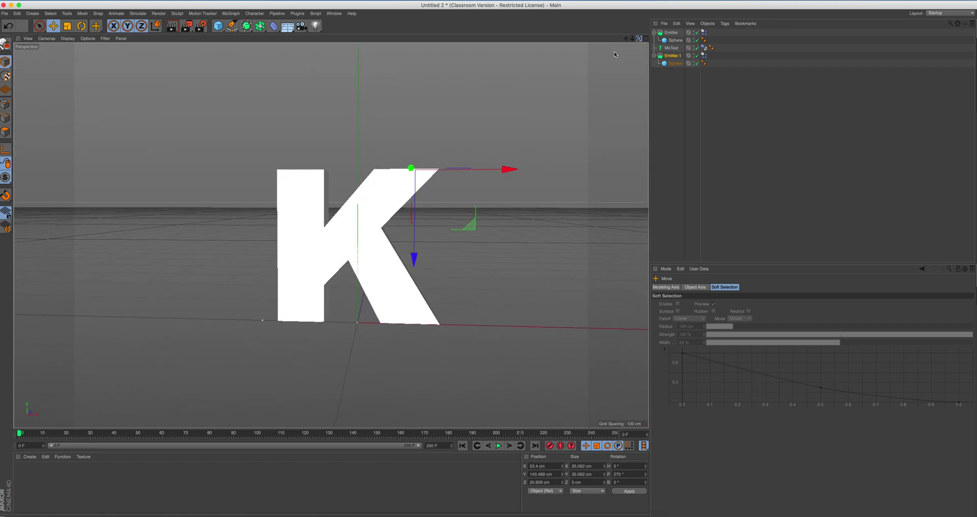
left_click(694, 47)
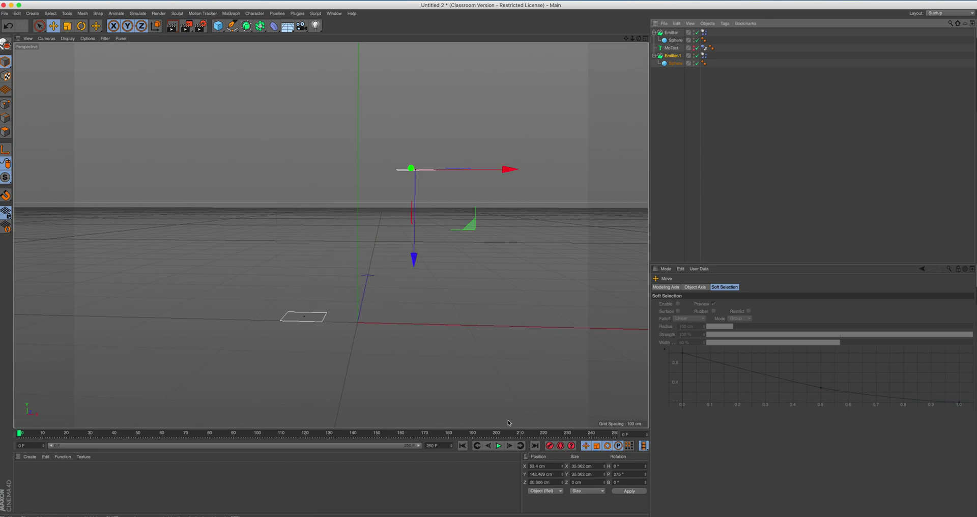
left_click(498, 446)
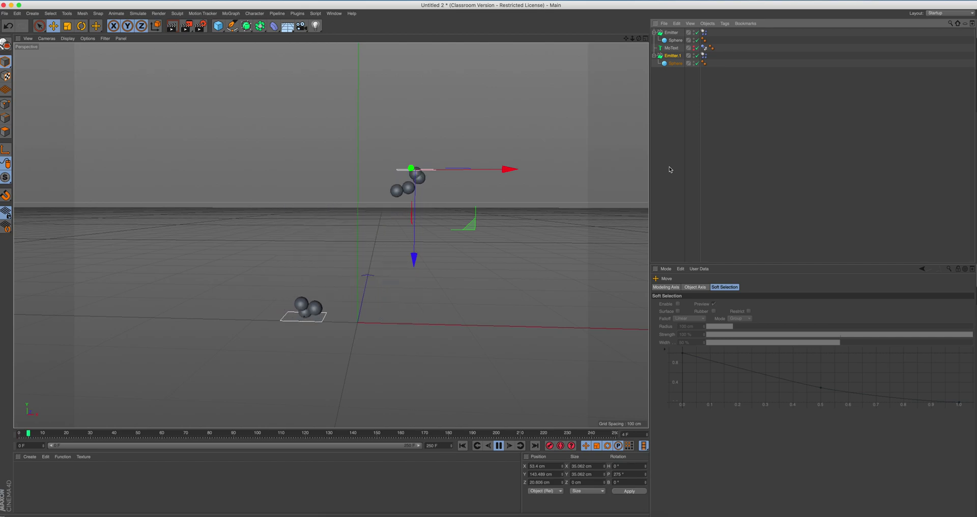
left_click(441, 514)
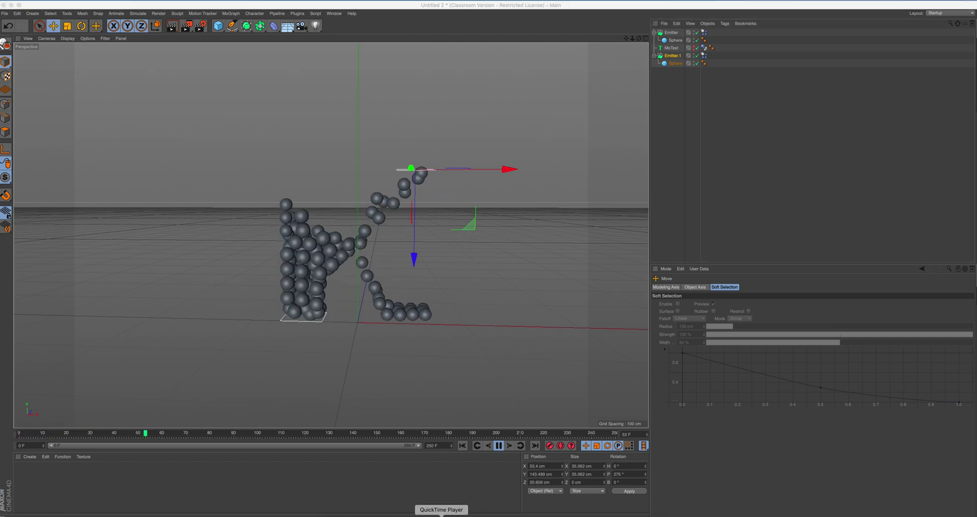